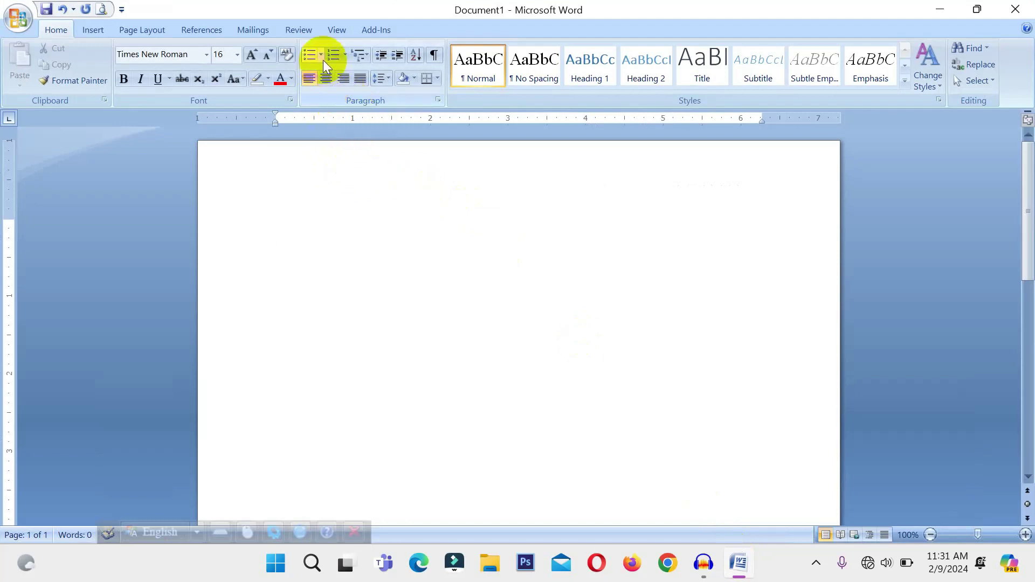
left_click(311, 55)
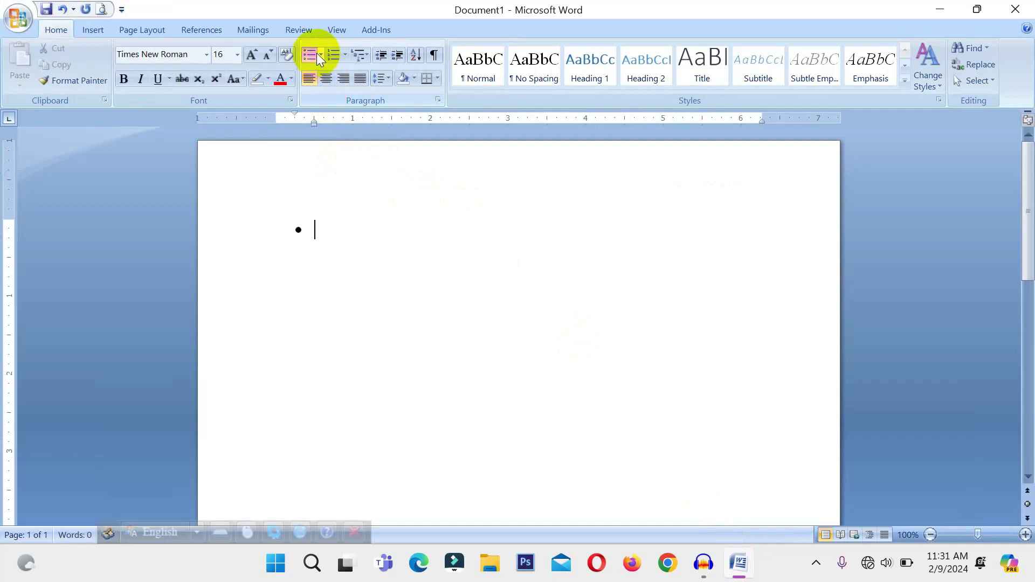
left_click(321, 55)
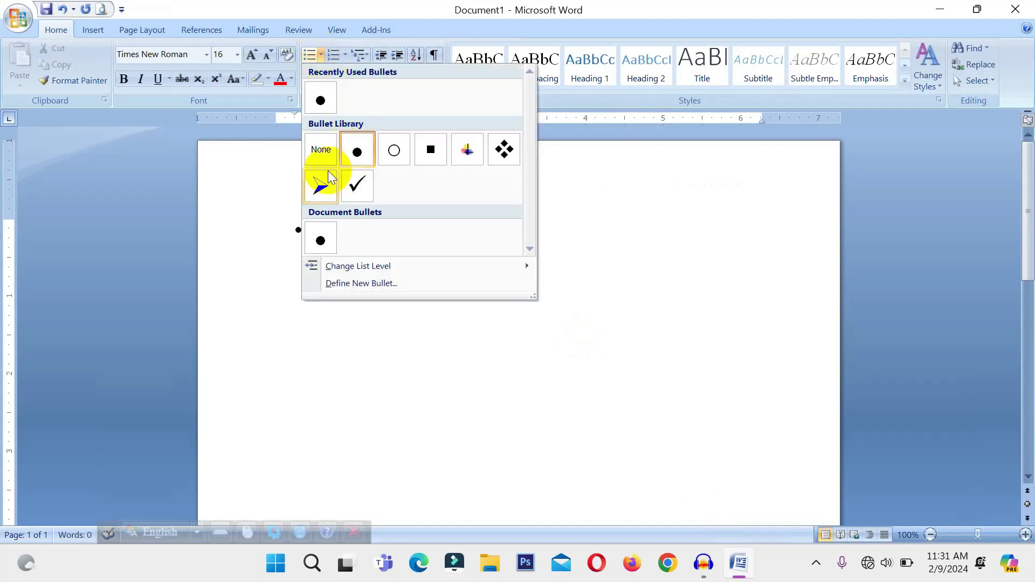
left_click(317, 412)
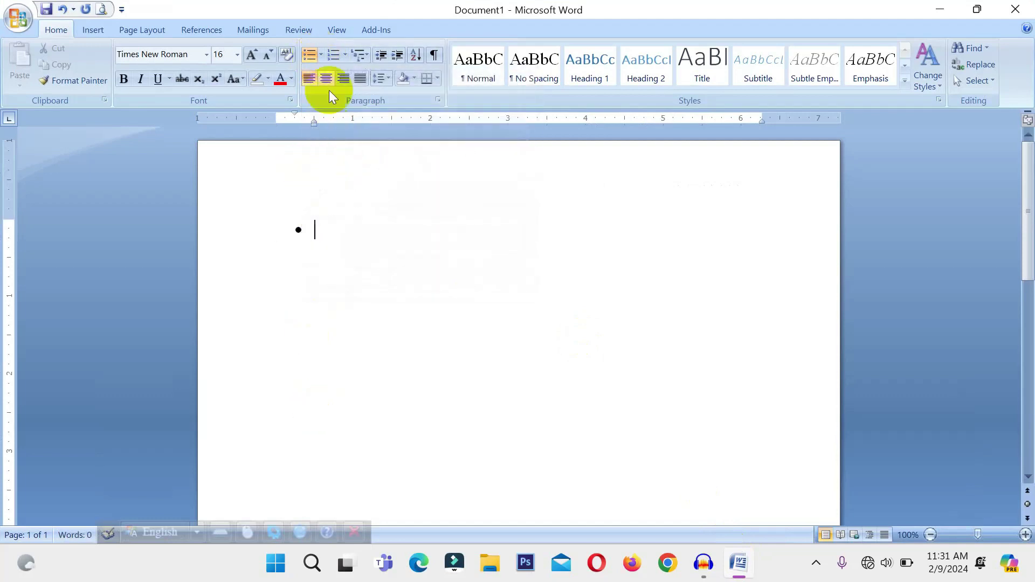
left_click(364, 53)
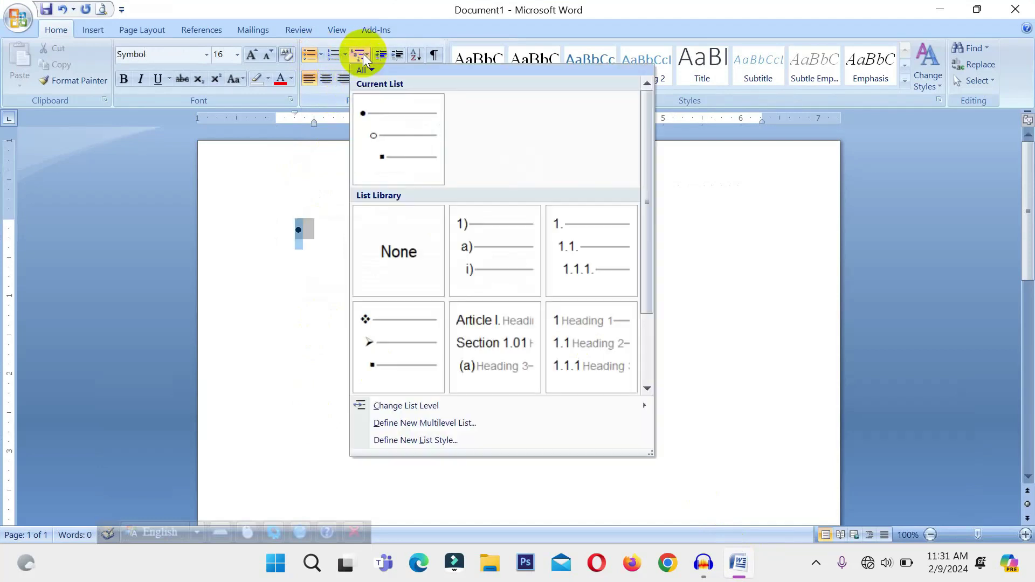
mouse_move(501, 257)
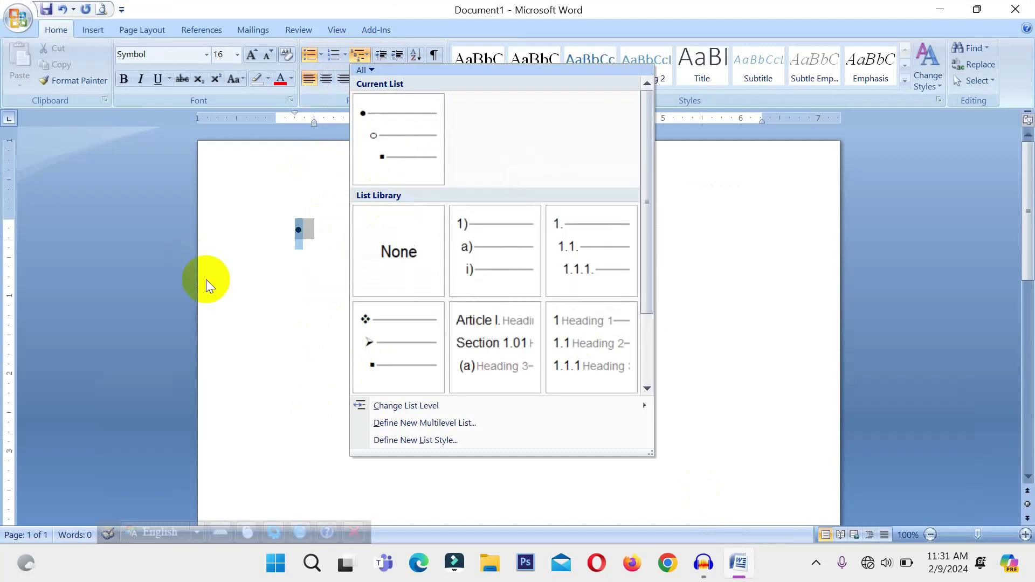
left_click(289, 315)
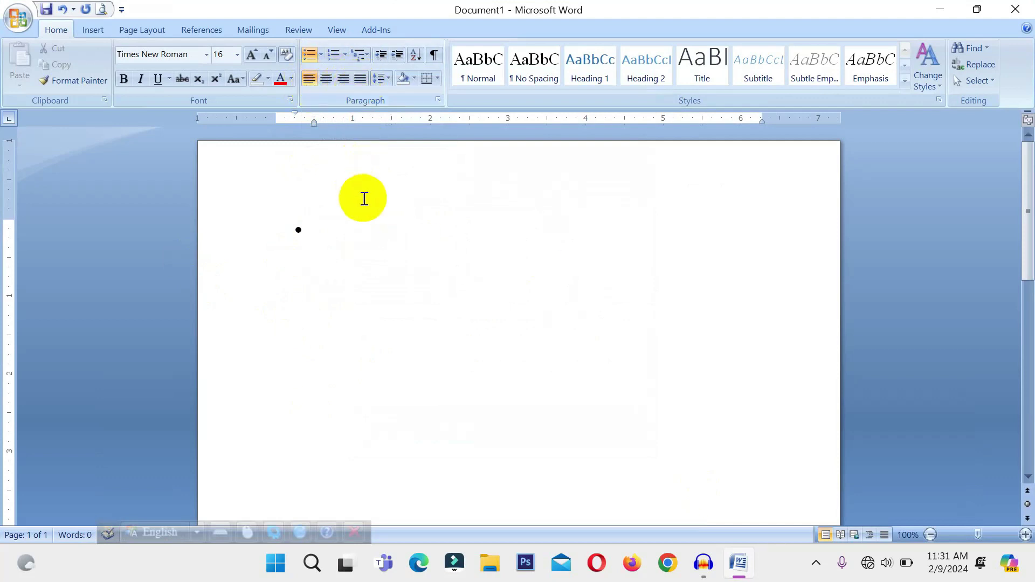
left_click(335, 228)
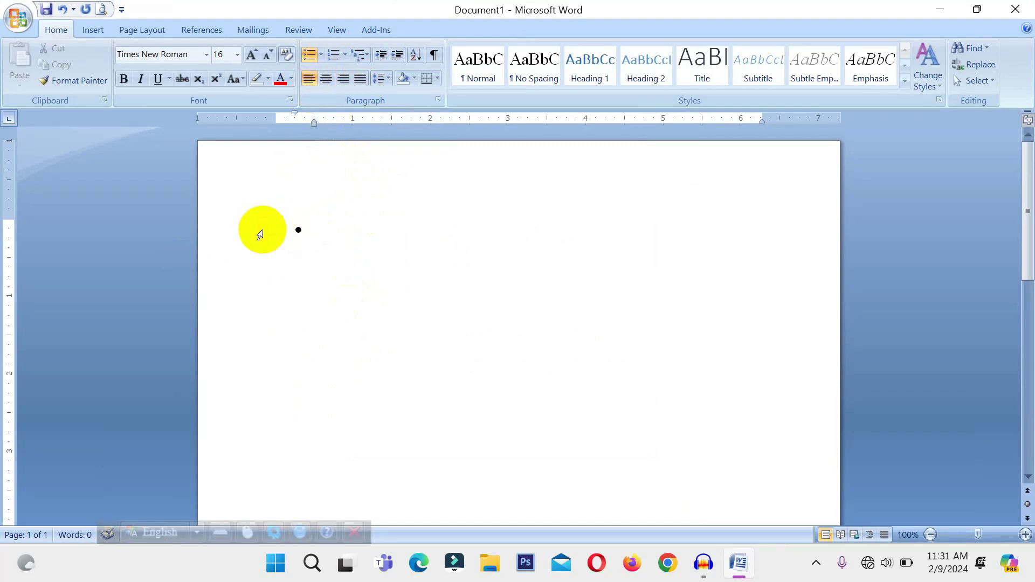
key("ctrl+z")
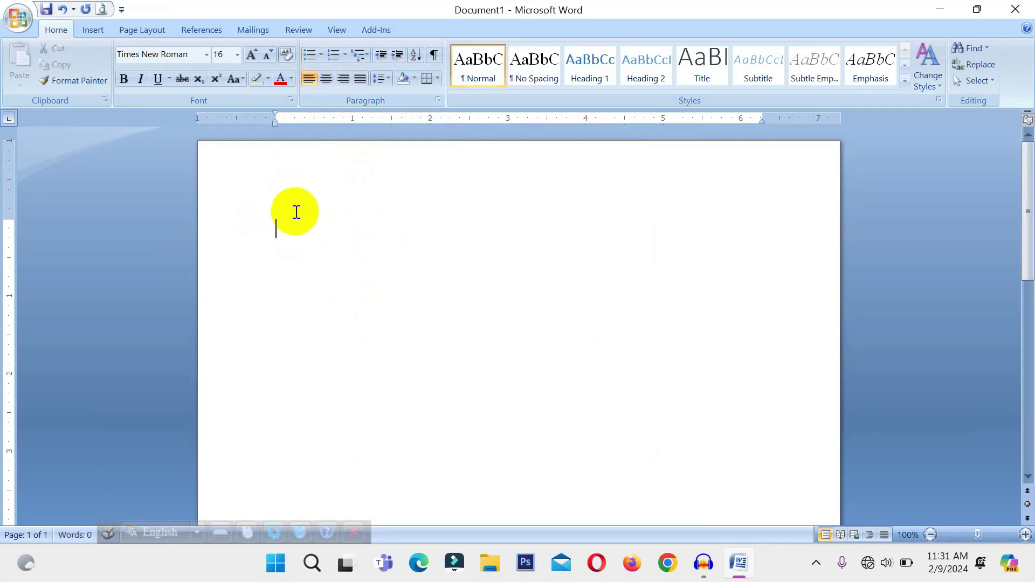
Start a bulleted list with the four-diamond bullet and enter the items "Djhfdjsfjsdkh", "Djhfgsdjhgfdjh" and "Jdfgjhsdfgd".
left_click(322, 55)
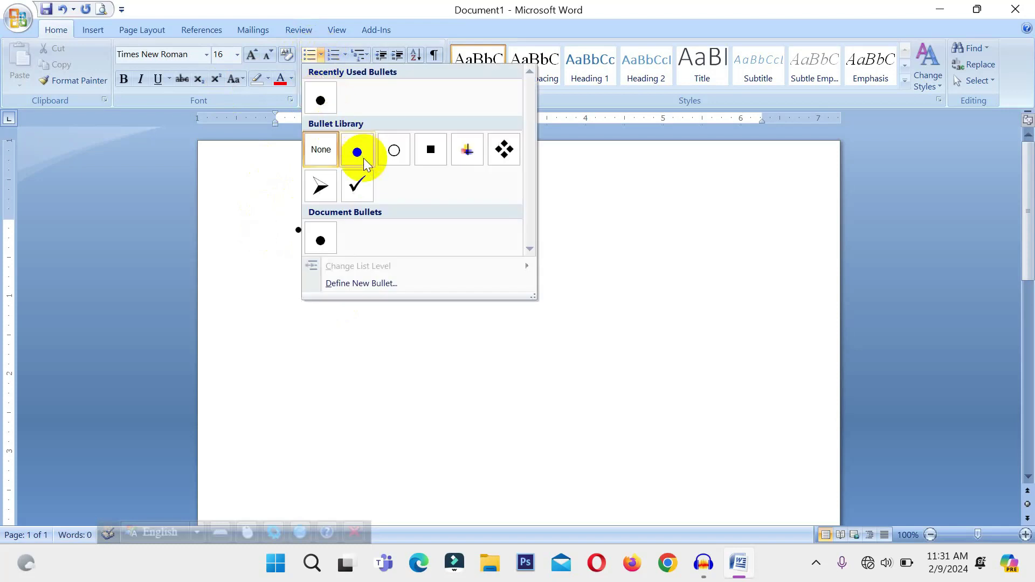
left_click(501, 149)
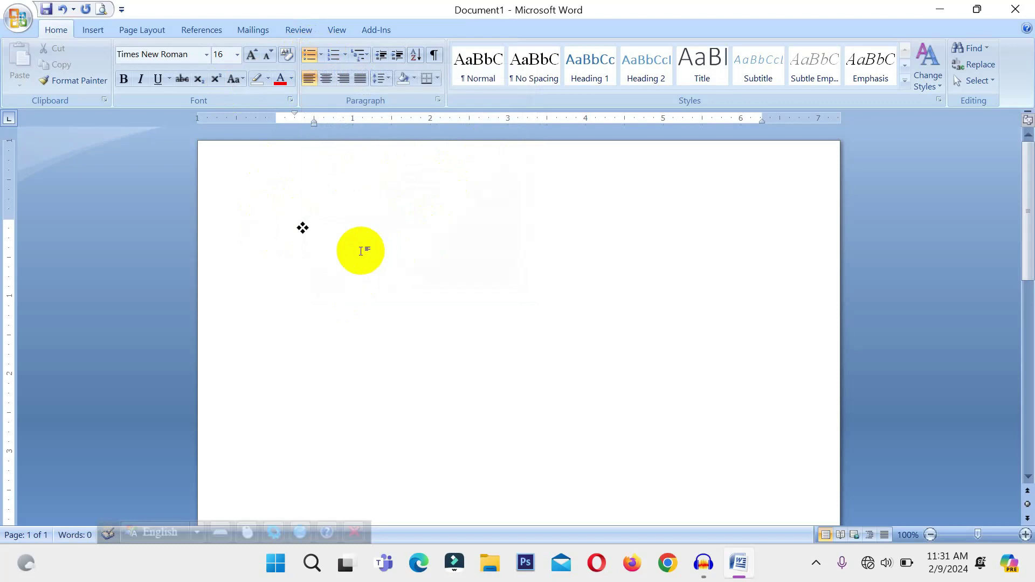
type("djhfdjsfjsdkh")
key("Return")
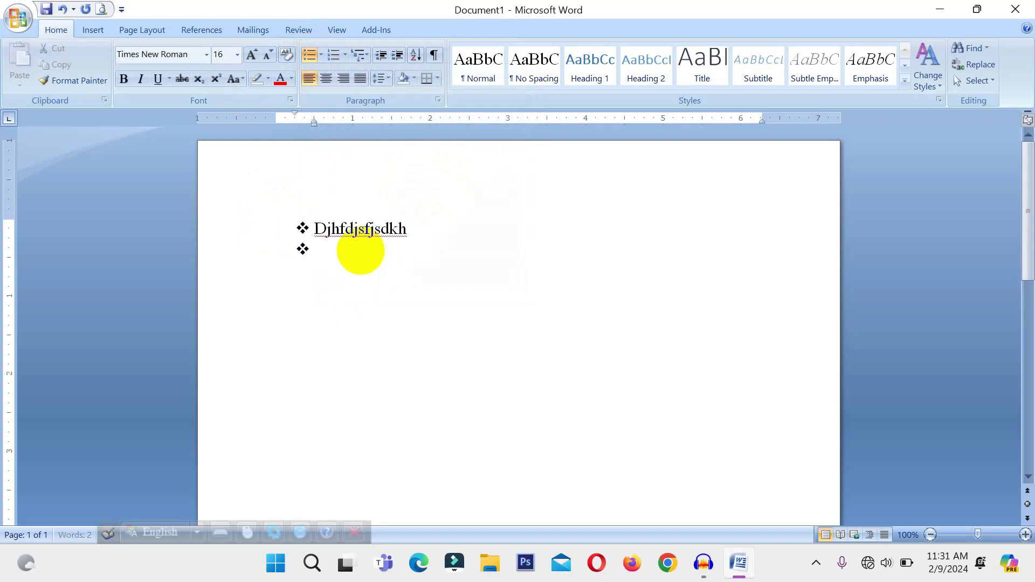
type("djhfgsdjhgfdjh")
key("Return")
type("jdfg")
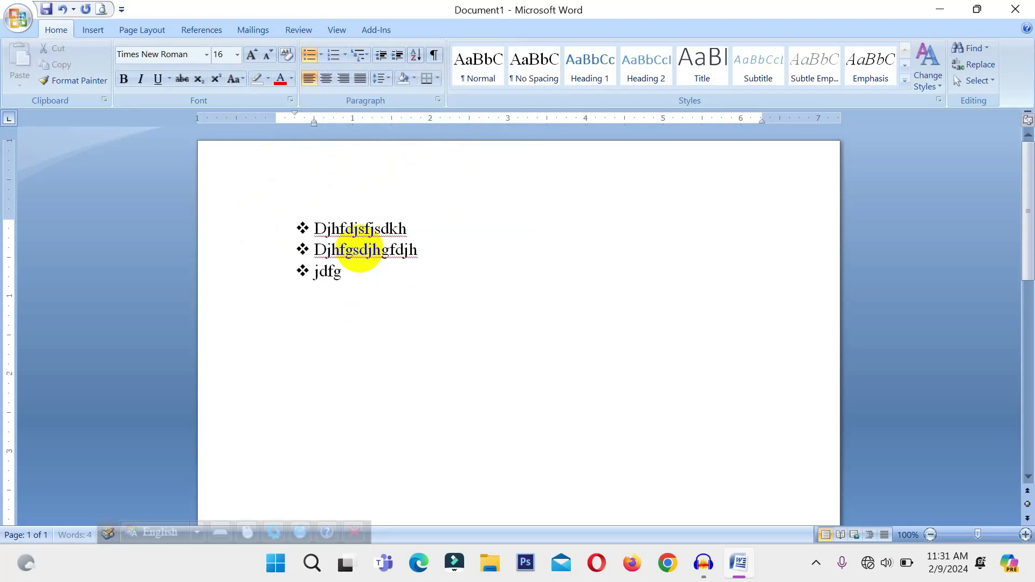
type("jhsdfgd")
key("Return")
Add the items "Gdshfgsdjhfdfgjgfhjk jjdhf" and "Jdffhsdjhf sdjfhdj" to the four-diamond bulleted list.
type("gdshfgsdjhf")
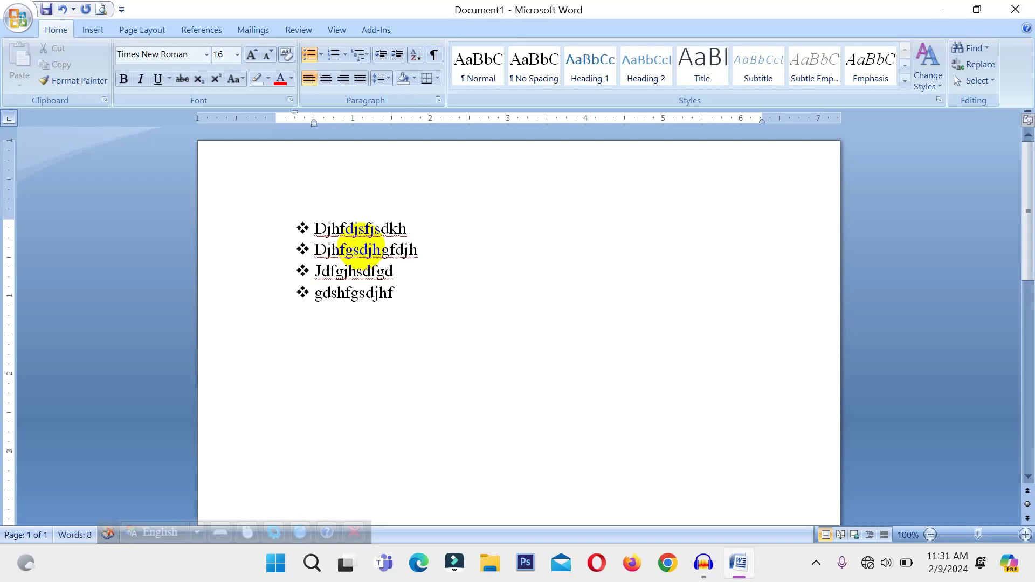
type("dfgjgfhjk")
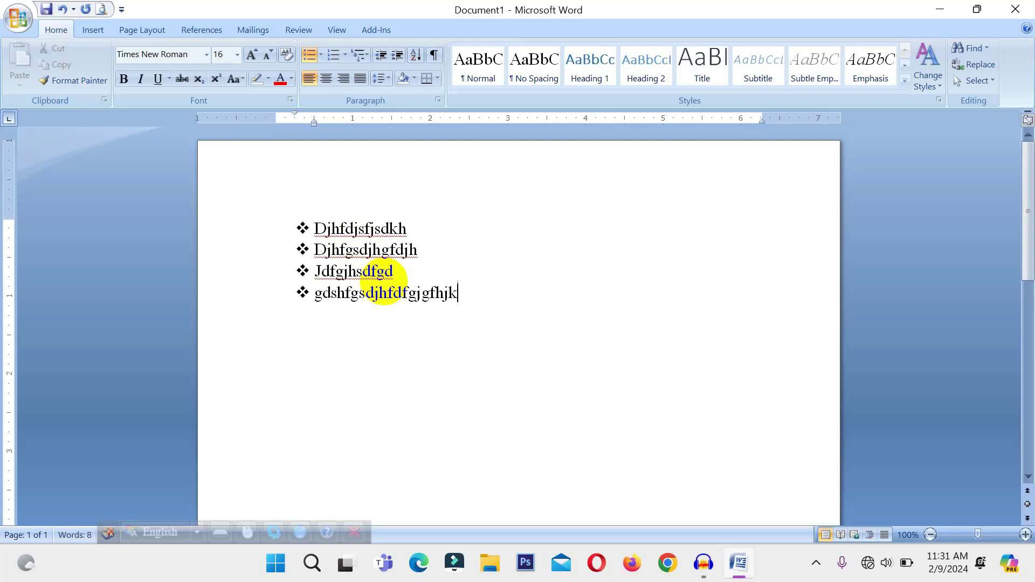
type(" jjdhf")
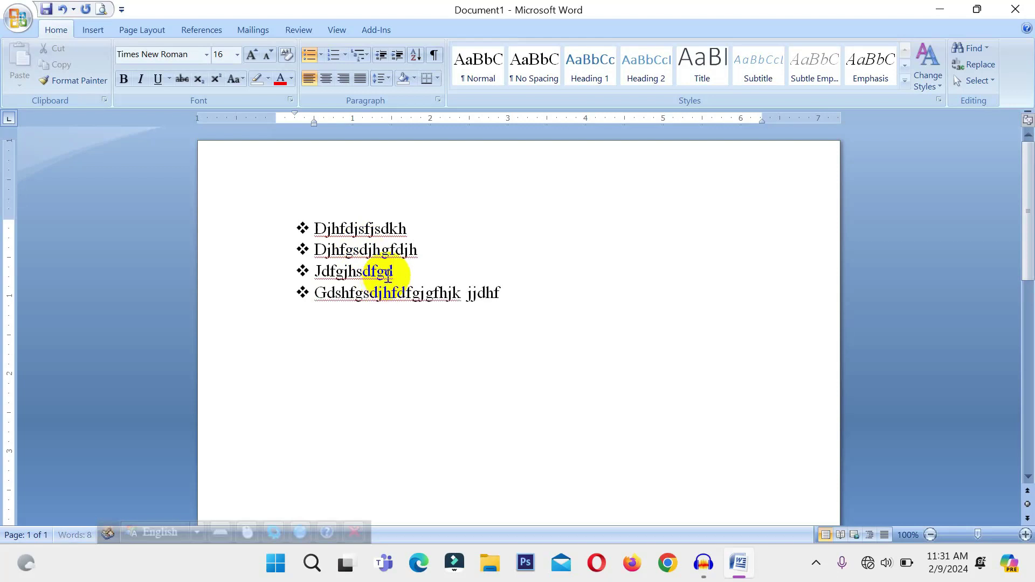
key("Return")
type("jdffhsdjhf ")
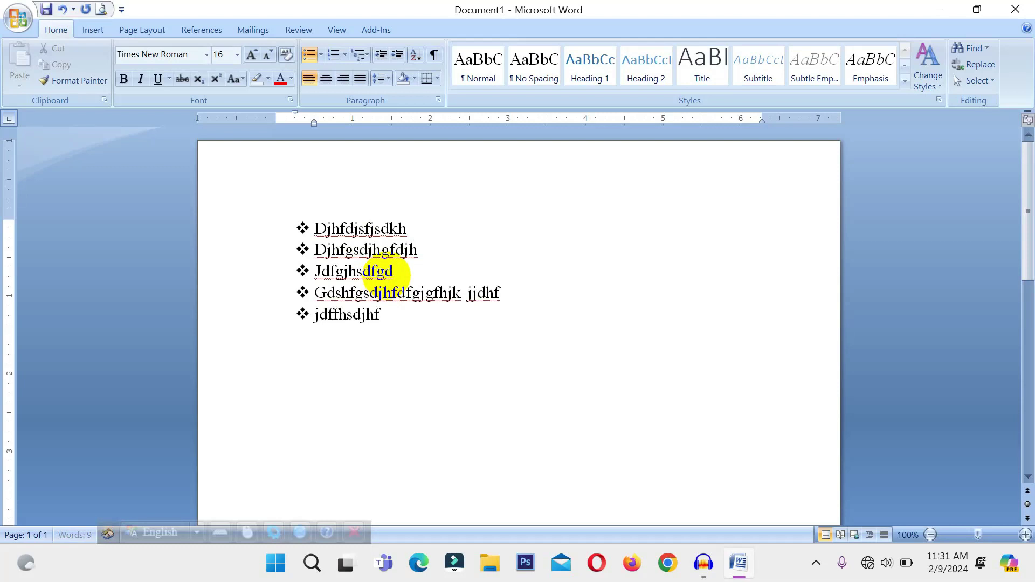
type("sdjfhdj")
key("Return")
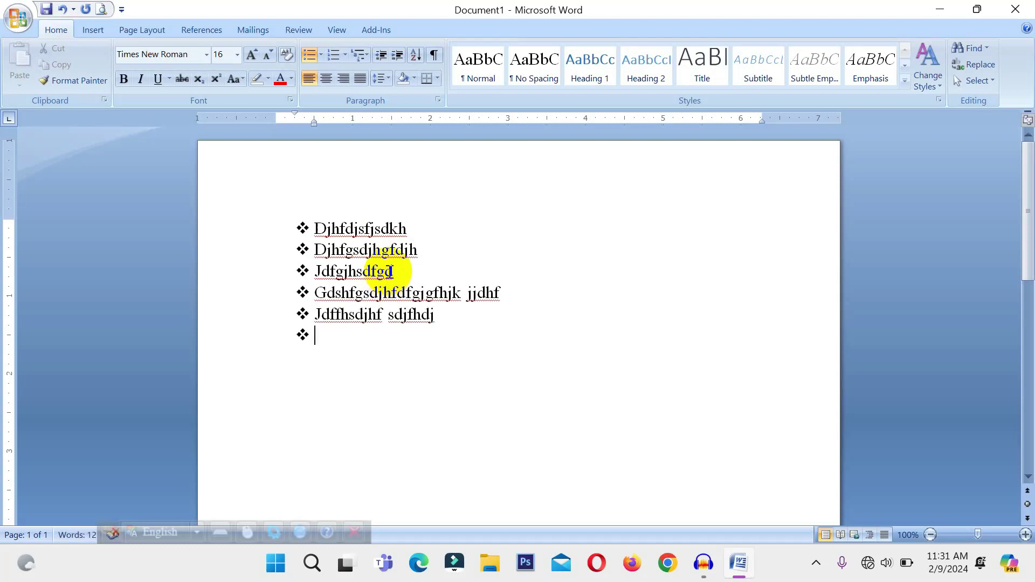
End the list, add the line "jdhfsjhfdsjk" below it, and give that line a new bullet using Wingdings symbol 123.
key("Return")
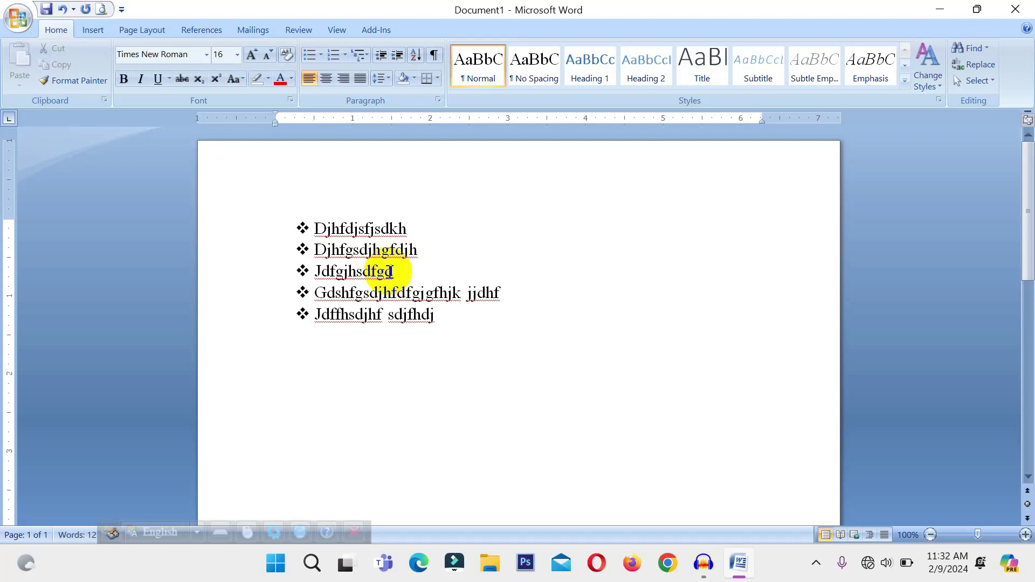
type("jdhfsjhfdsjk")
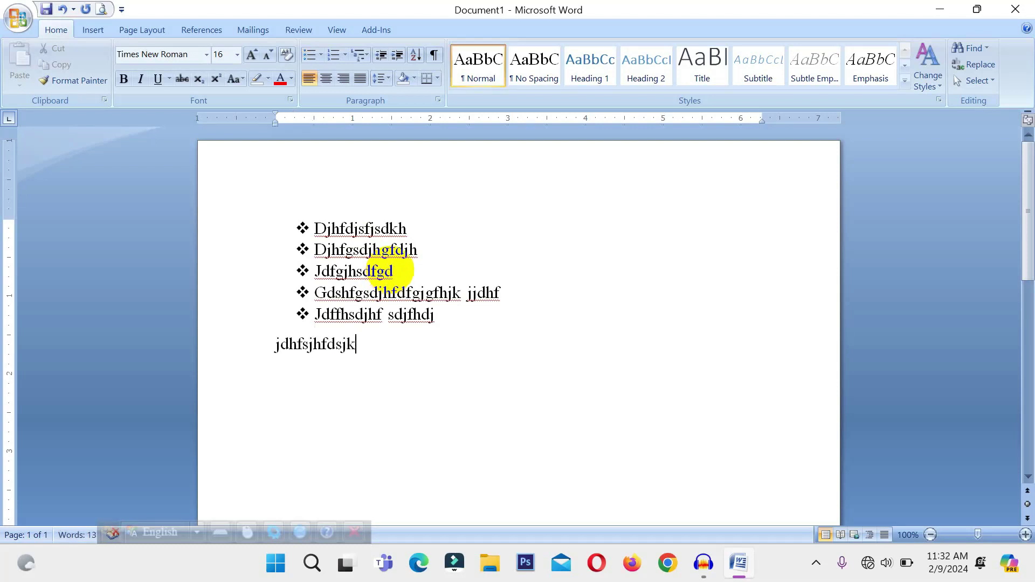
left_click(321, 56)
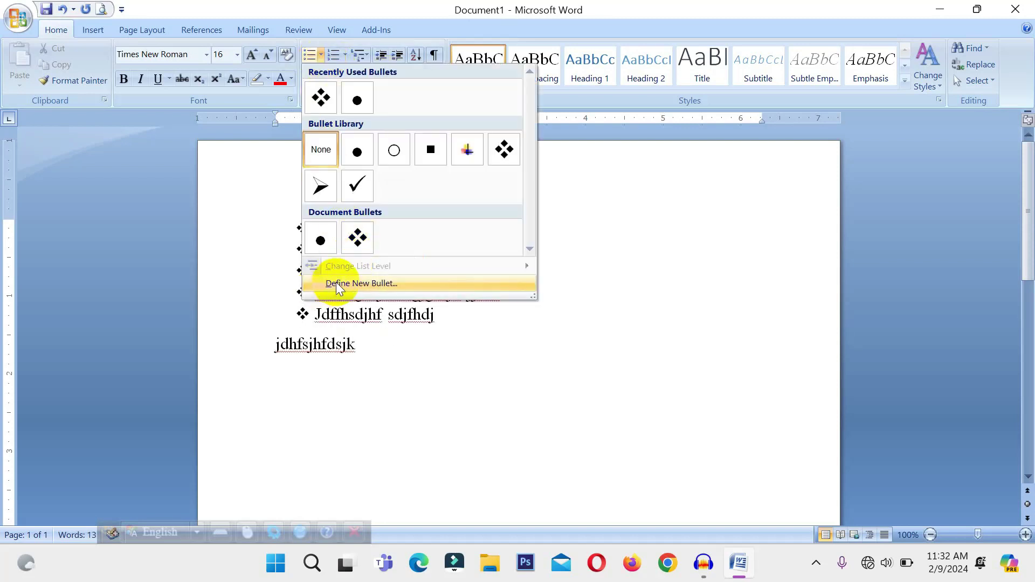
left_click(379, 282)
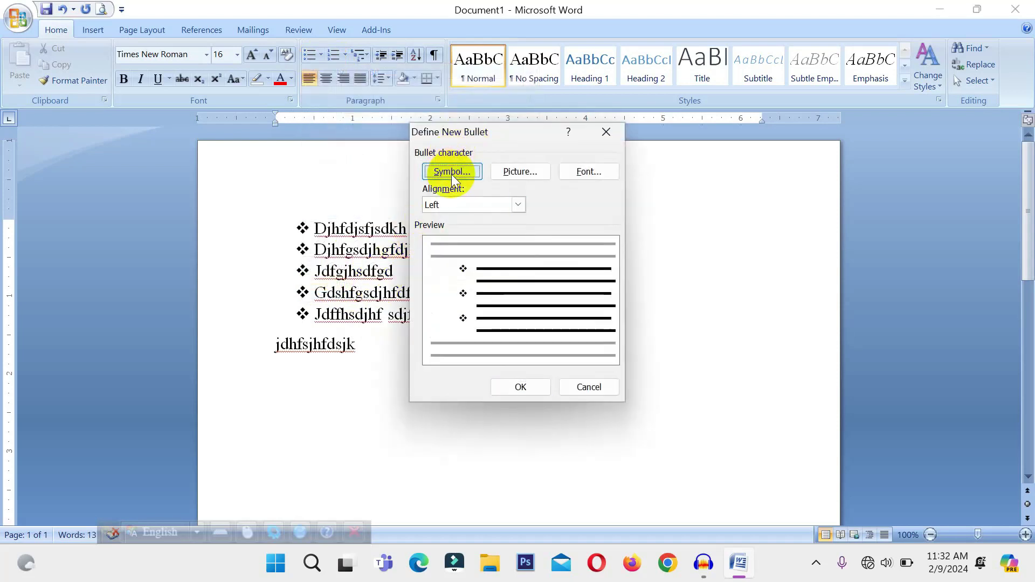
left_click(451, 173)
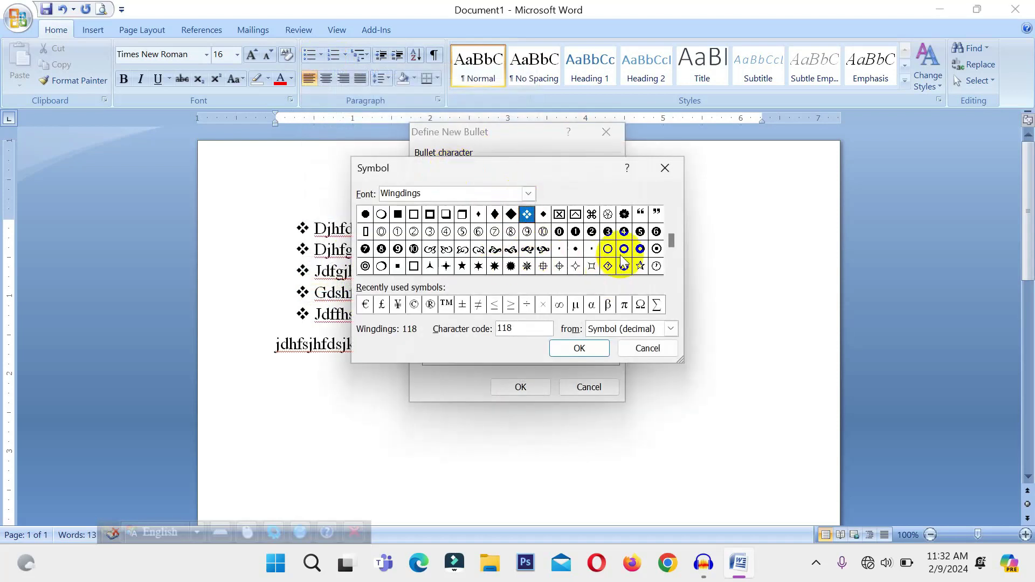
left_click(624, 214)
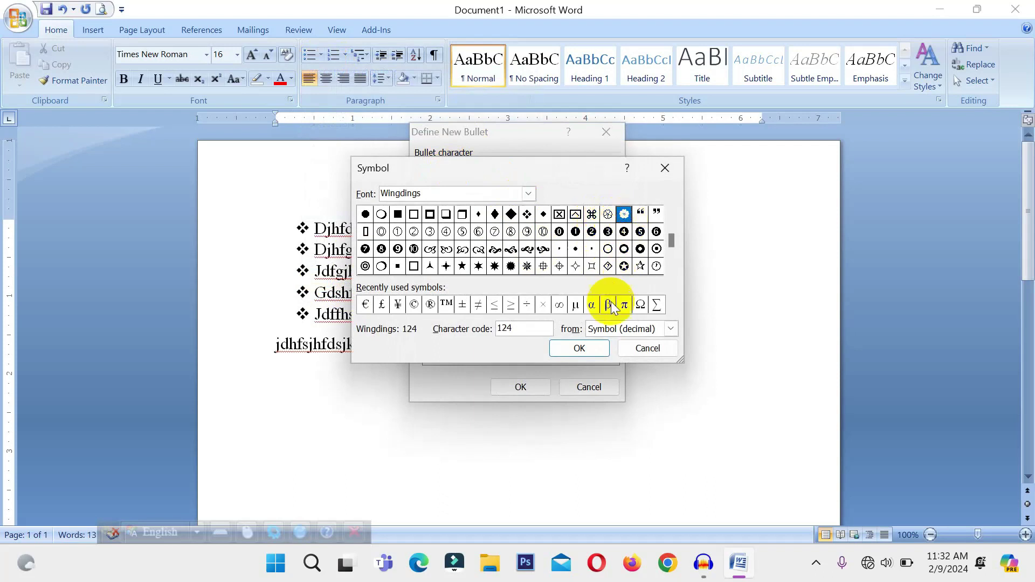
left_click(608, 214)
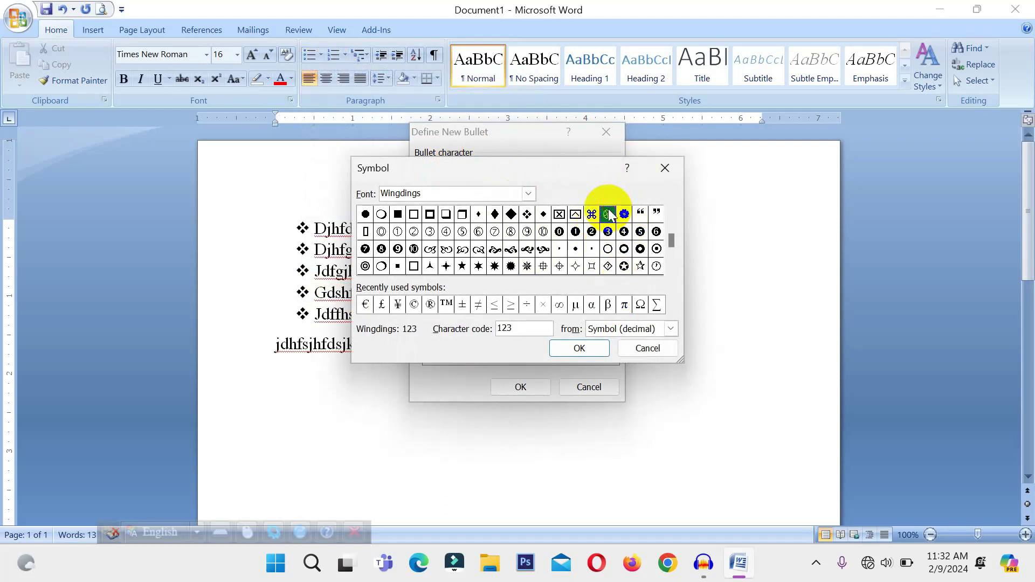
left_click(581, 348)
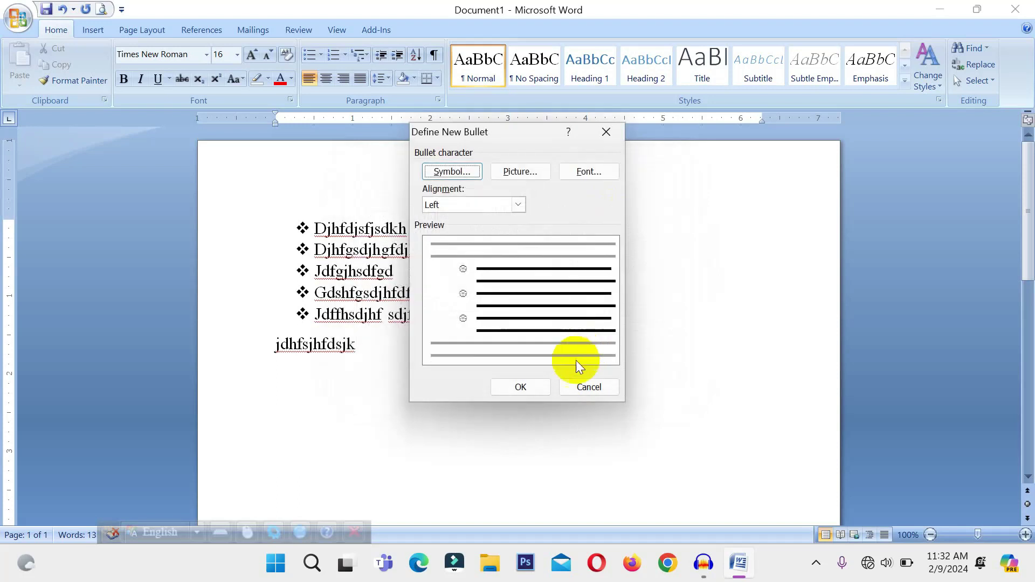
left_click(533, 386)
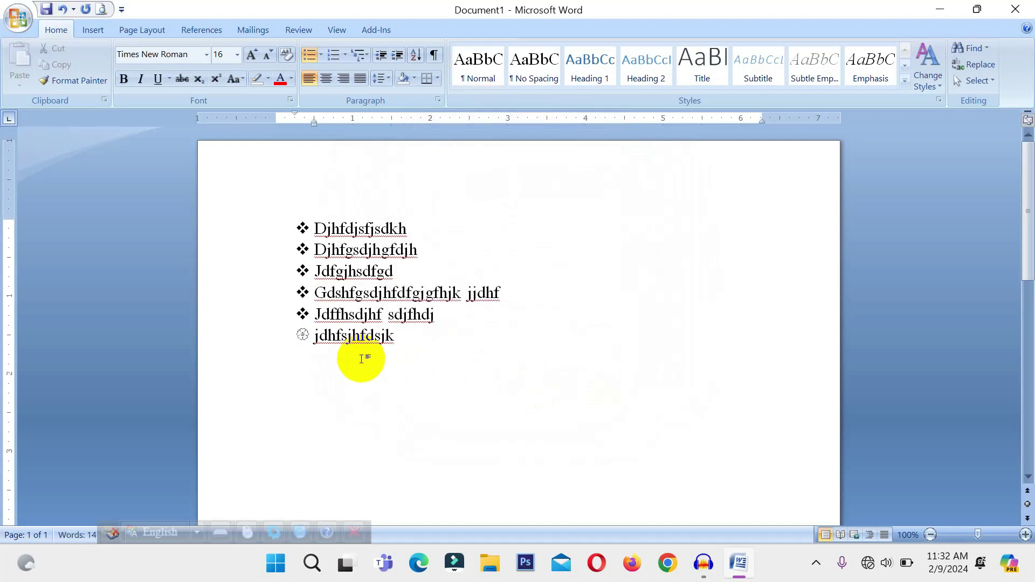
Extend the flower-bulleted line with "fdjf" and add the item "Sdjhdg" below it, followed by an empty bullet.
type("fdjf")
key("Return")
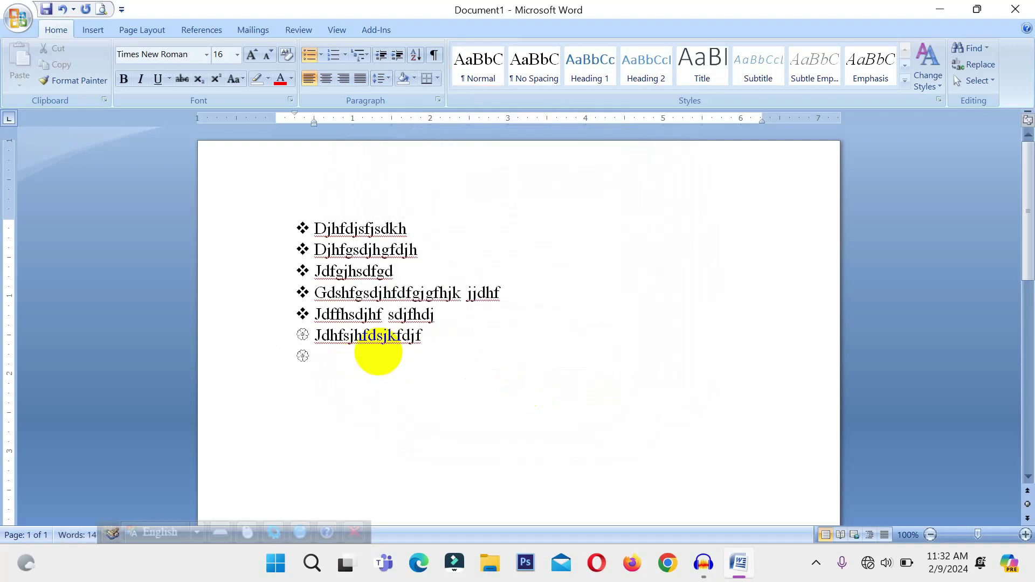
type("sdjhdg")
key("Return")
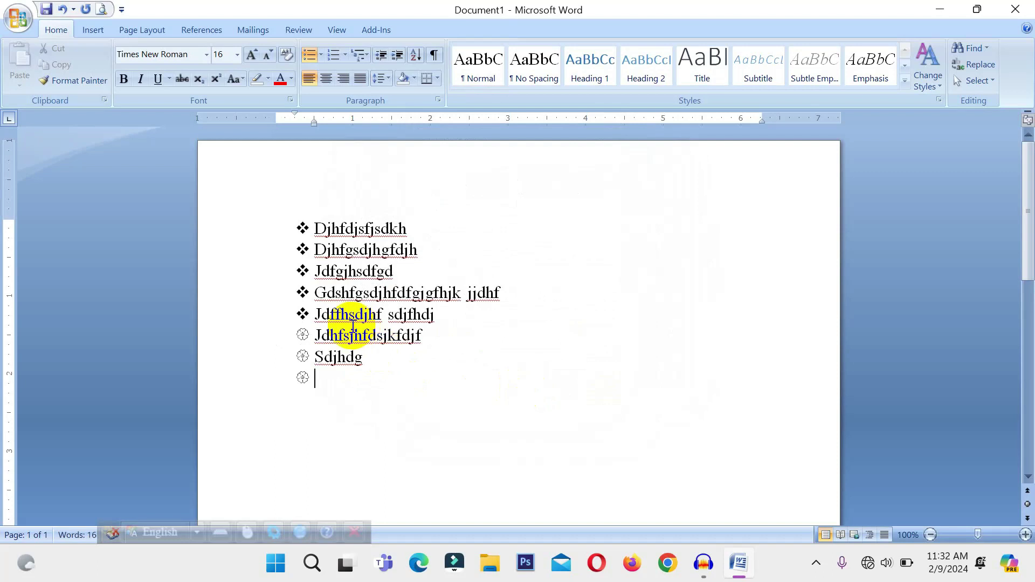
Examine the list level choices and the picture and font options for defining a new bullet, without applying any.
left_click(320, 54)
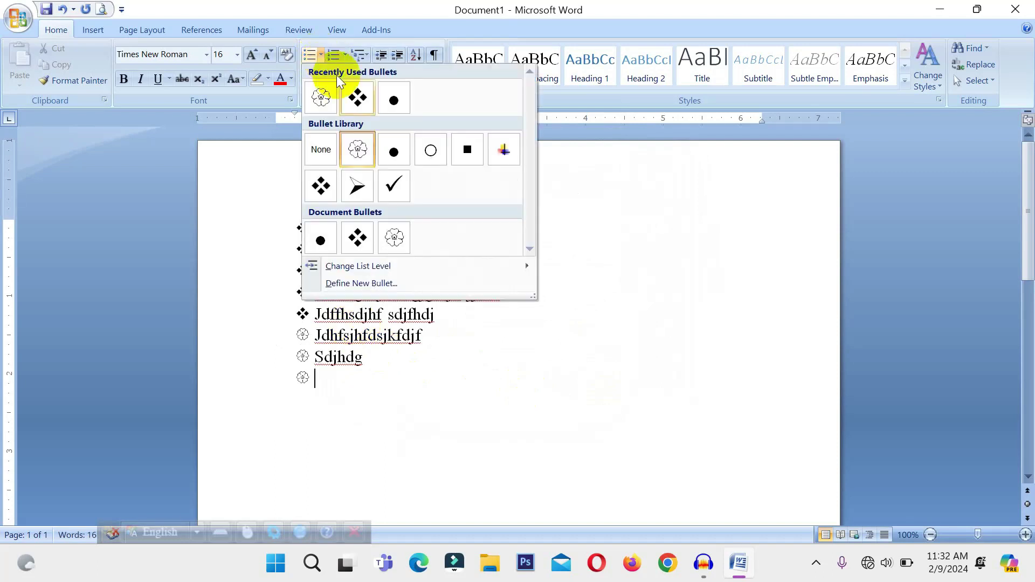
mouse_move(363, 272)
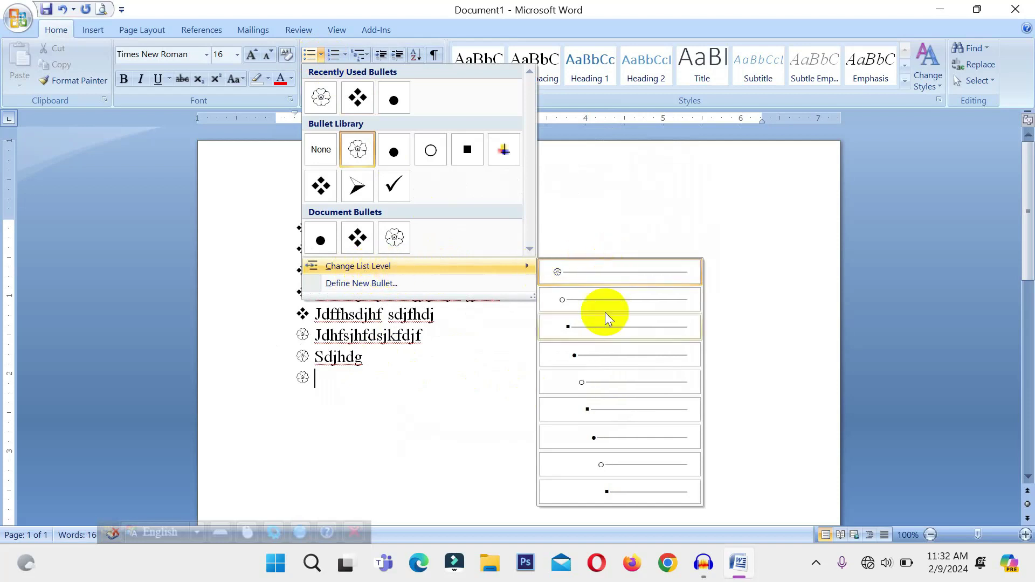
left_click(342, 286)
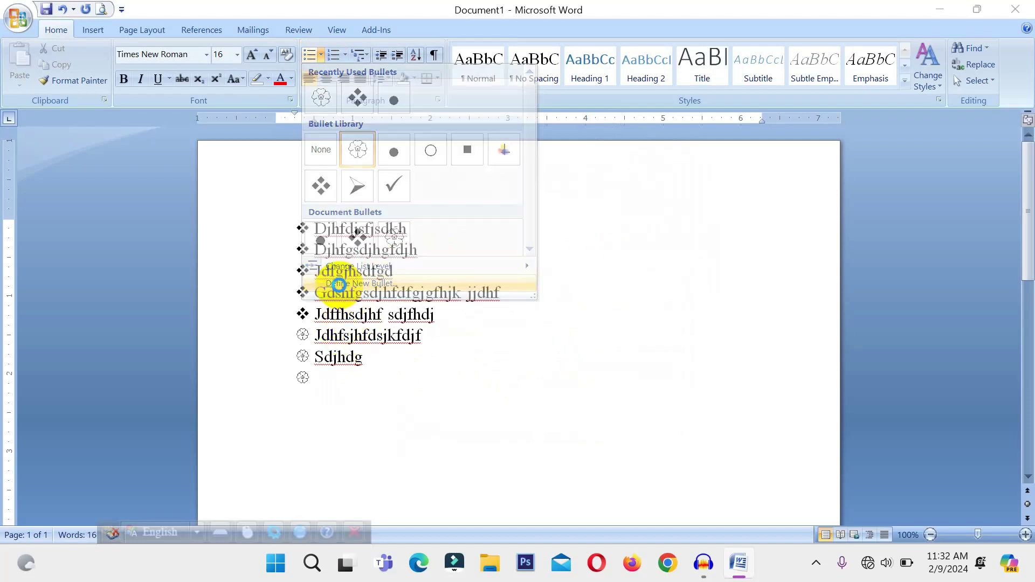
left_click(520, 173)
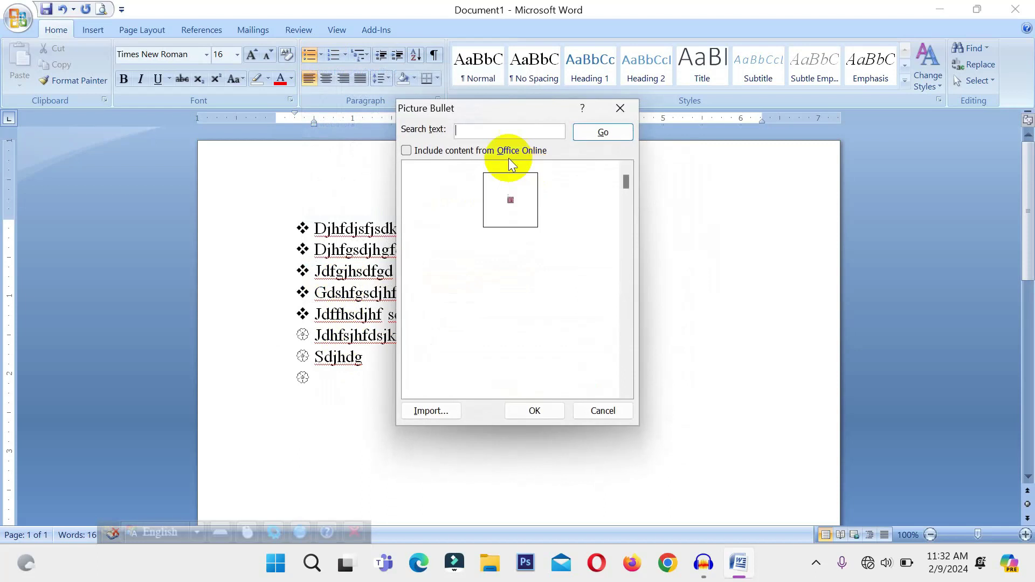
left_click(615, 137)
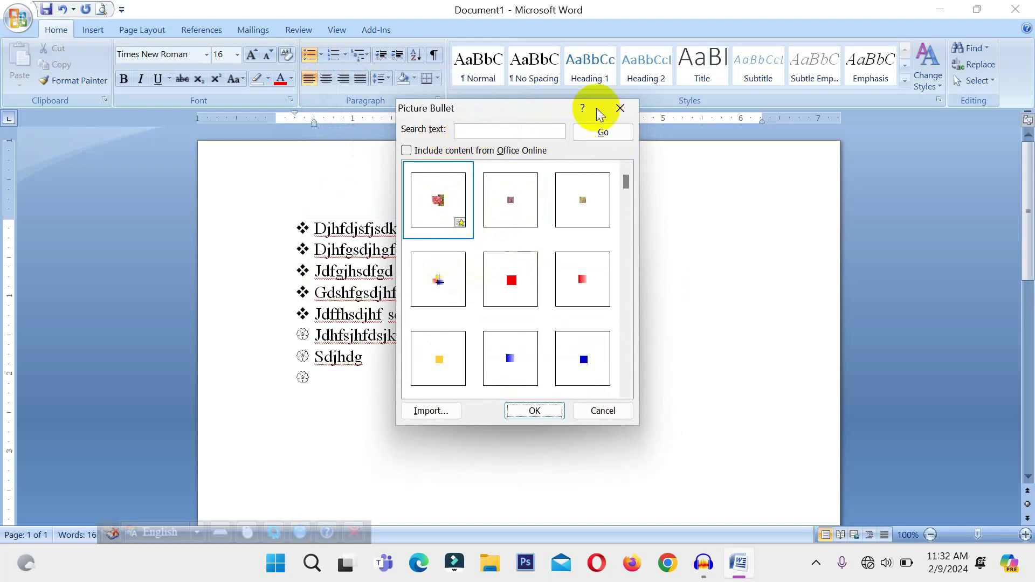
left_click(620, 111)
left_click(579, 172)
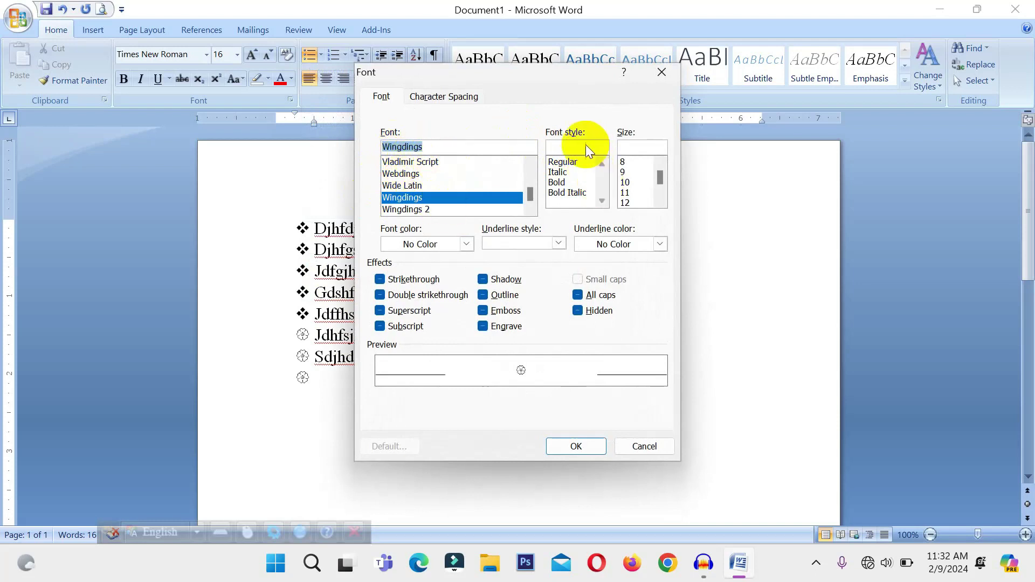
left_click(661, 74)
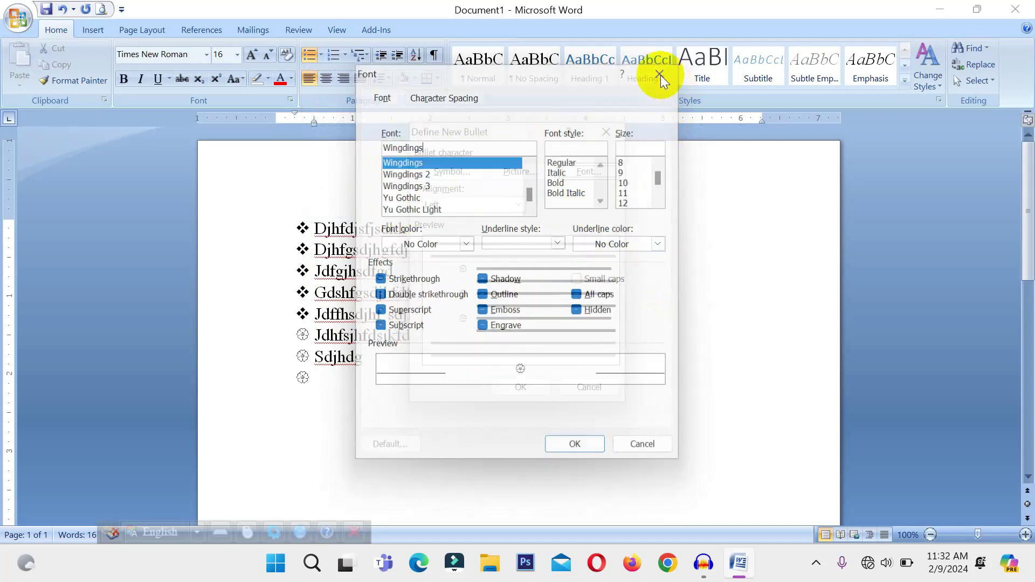
Leave the bullet definition and preview the numbering library formats on the flower-bulleted items without applying one.
left_click(608, 131)
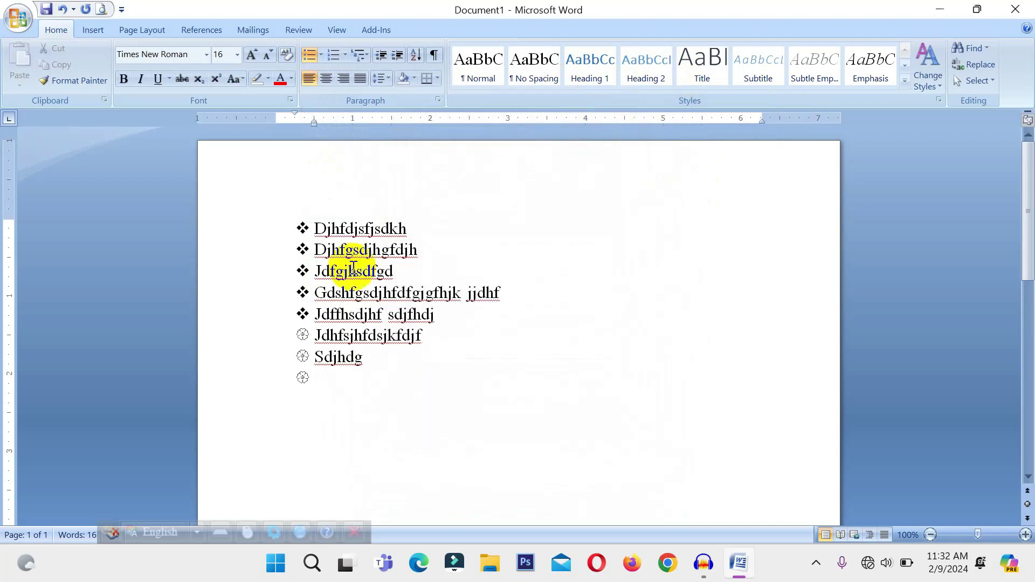
left_click(345, 57)
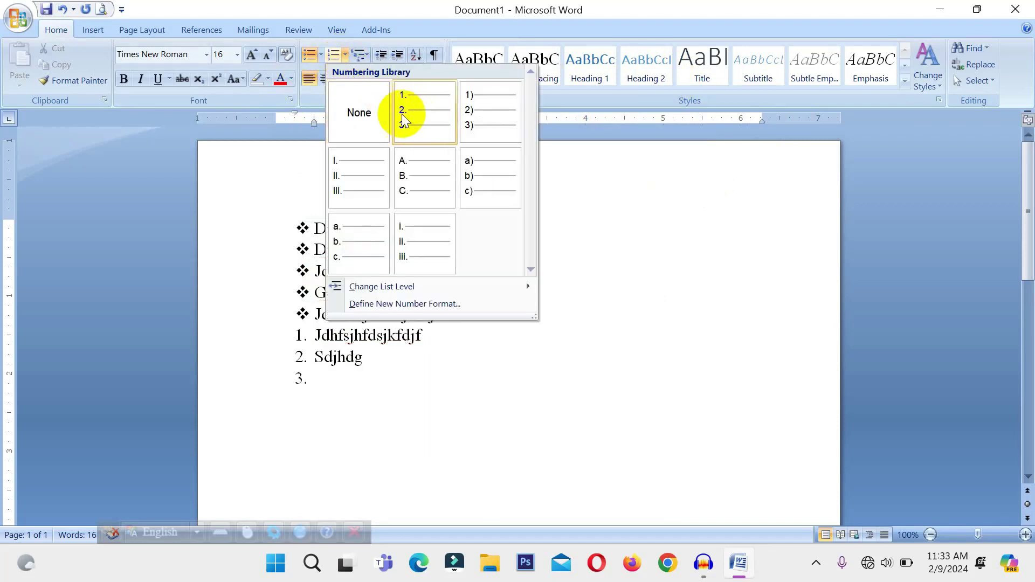
left_click(271, 312)
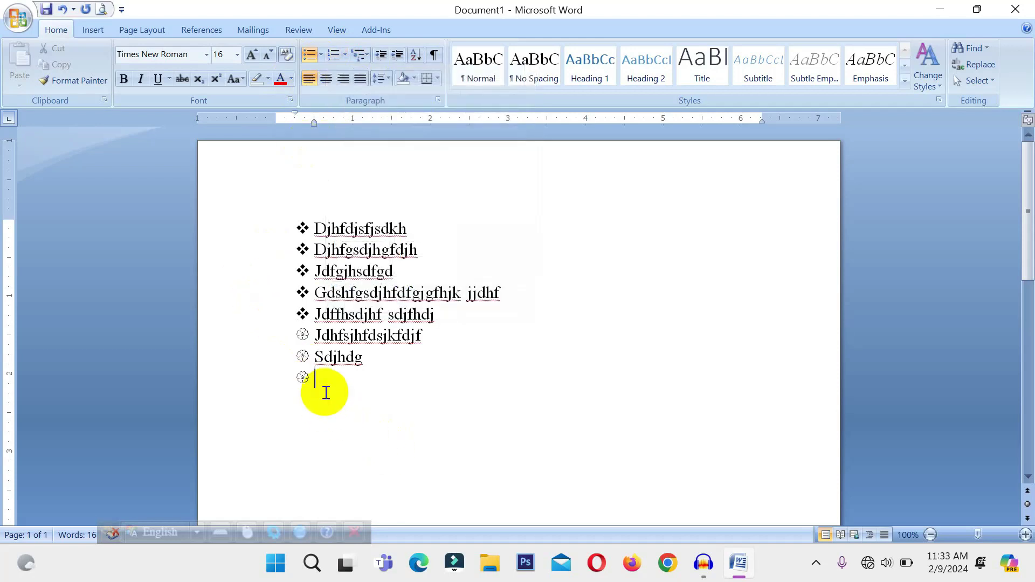
Remove the bullets from all the list items and from the empty last line.
left_click_drag(330, 390, 282, 219)
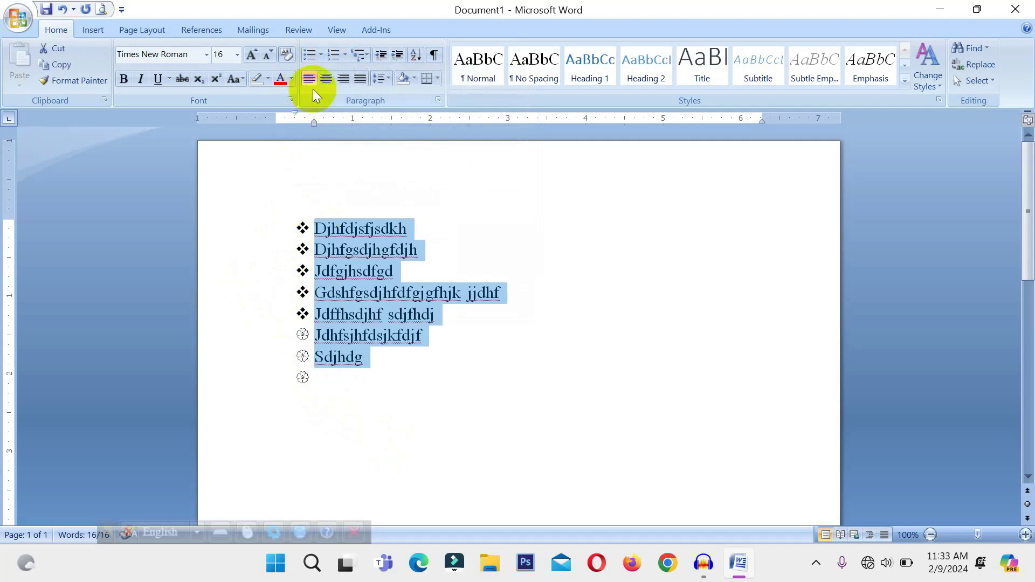
left_click(320, 56)
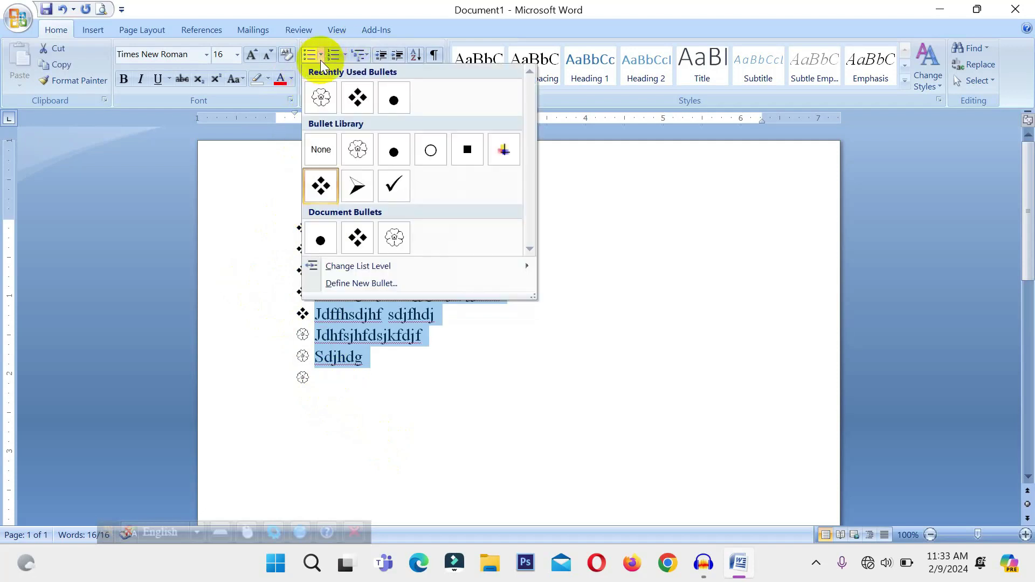
left_click(319, 150)
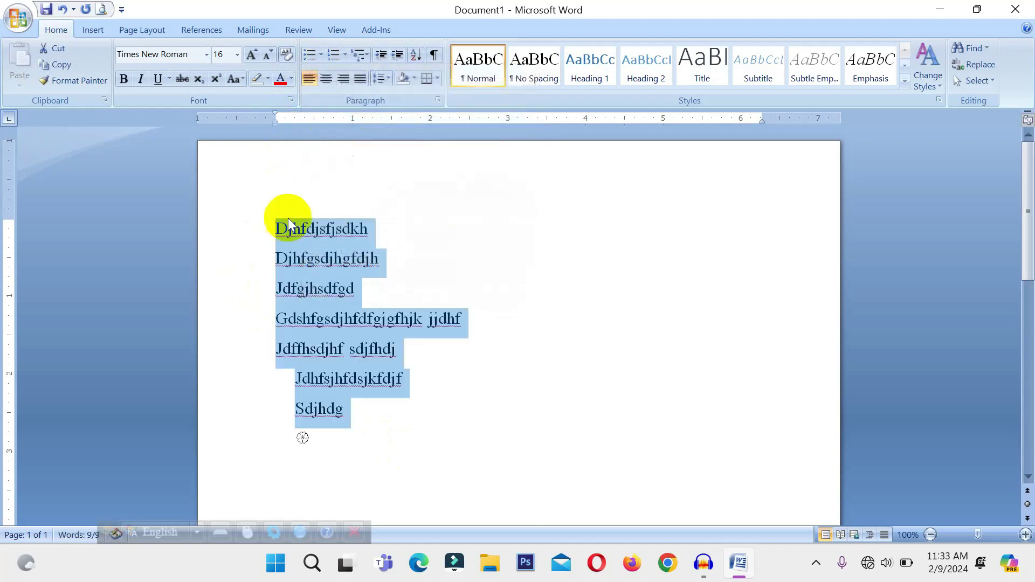
left_click(322, 428)
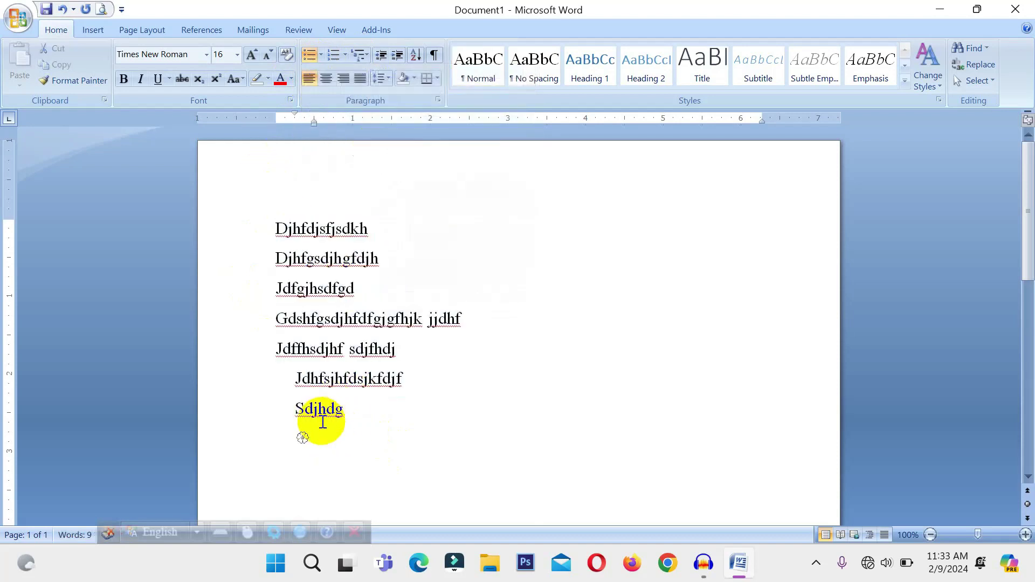
key("Return")
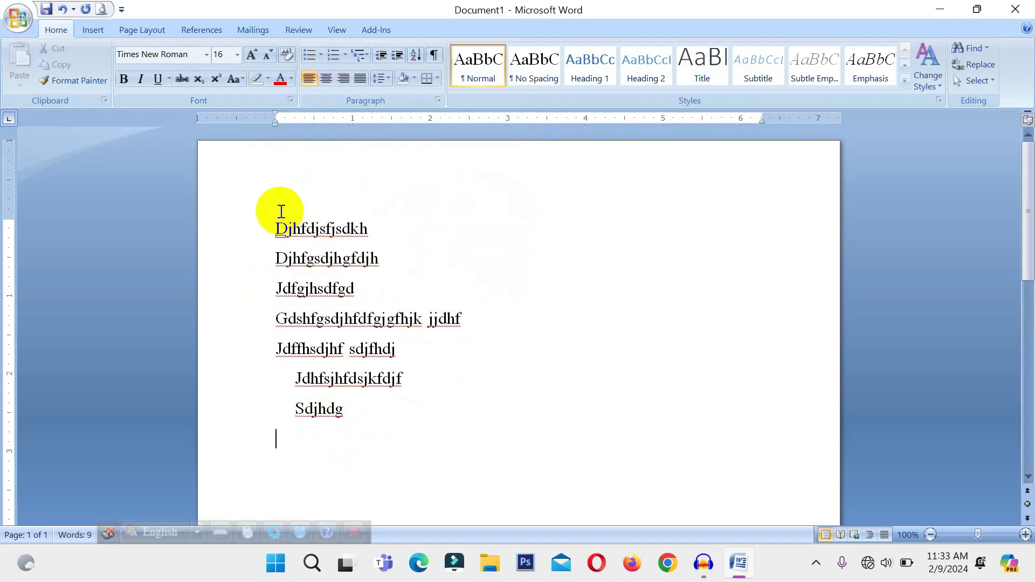
Apply the 1., 2., 3. numbering format to the first five lines.
left_click_drag(276, 226, 396, 349)
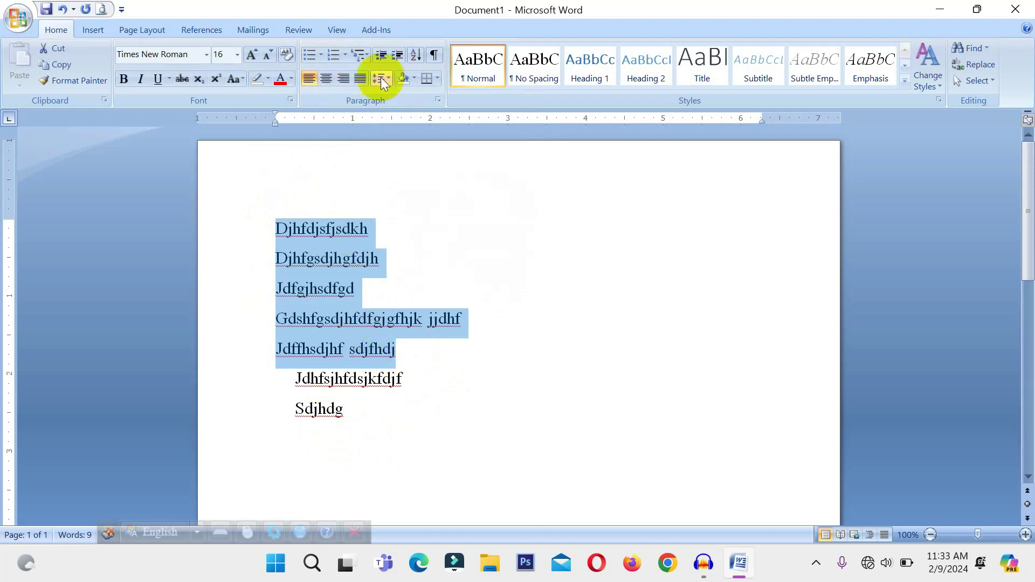
left_click(345, 56)
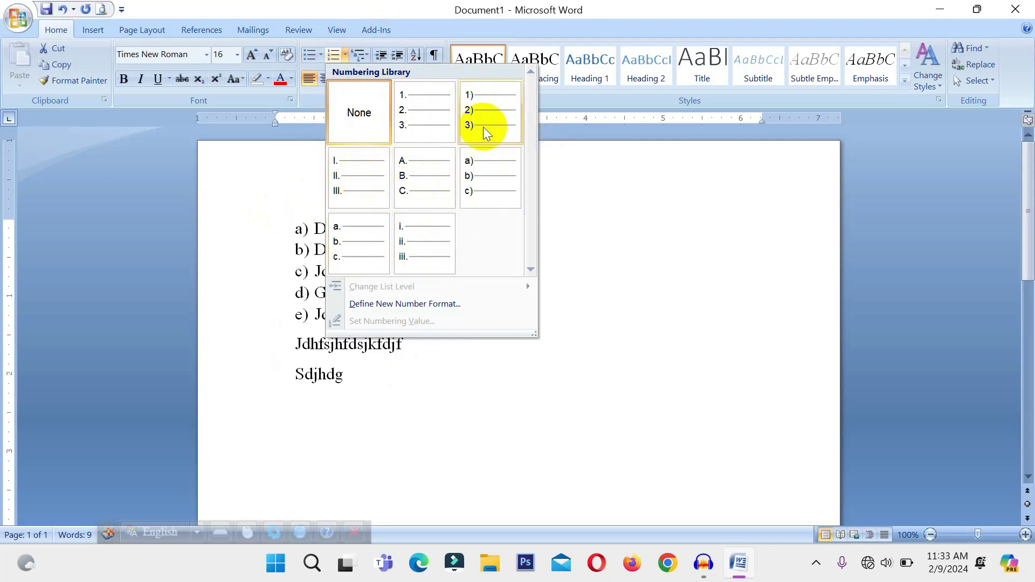
left_click(422, 113)
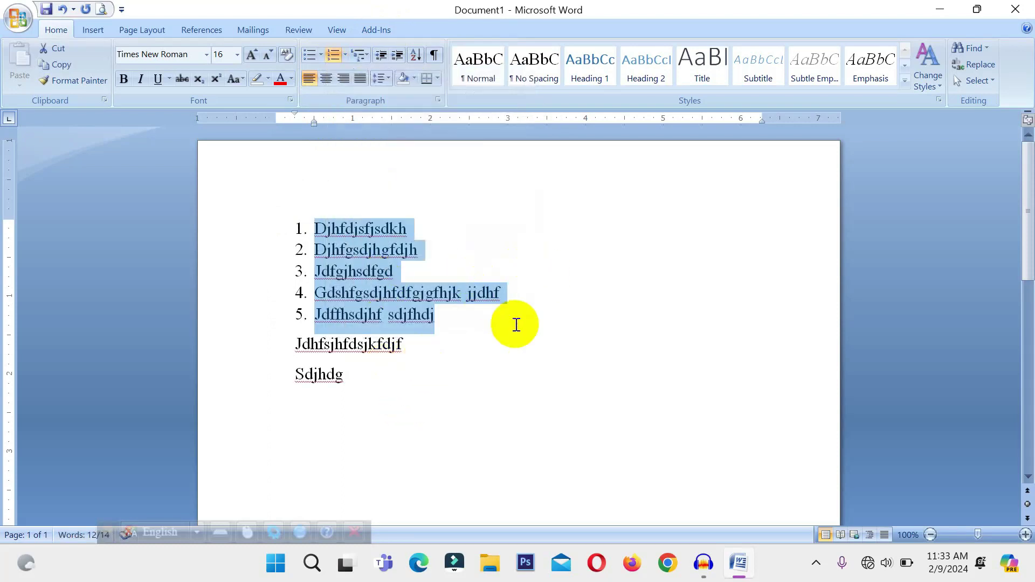
left_click(513, 323)
Start a new numbered list below "Sdjhdg" with the items "djsFdhgsdjf", "sdjhfgsdfj fjsdhfhd" and "jdsfjhdfgjhfg".
double_click(400, 394)
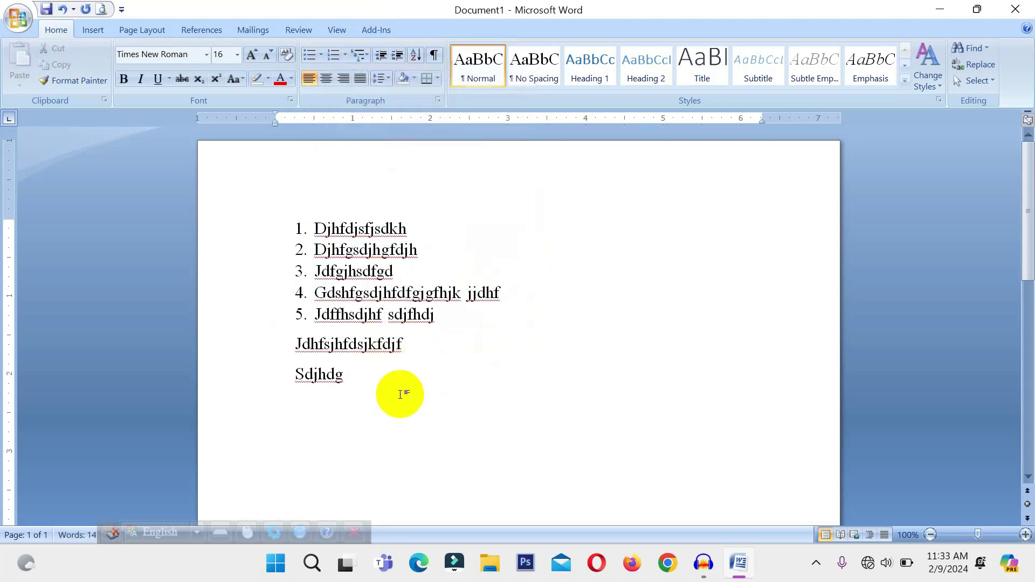
left_click(333, 54)
type("djsFdhgsdjf")
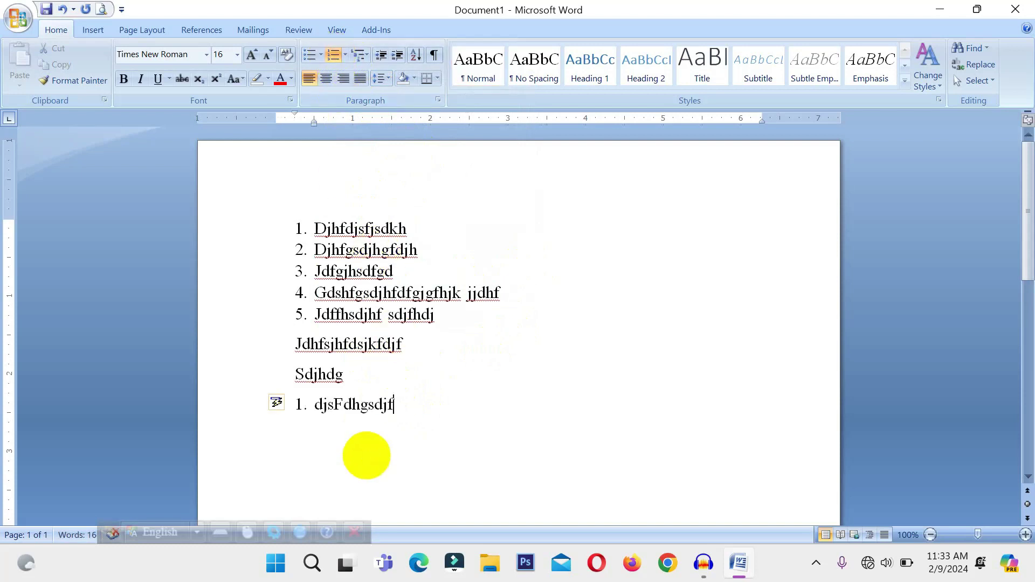
key("Return")
type("sdjhfgsdfj fjsdhfhd")
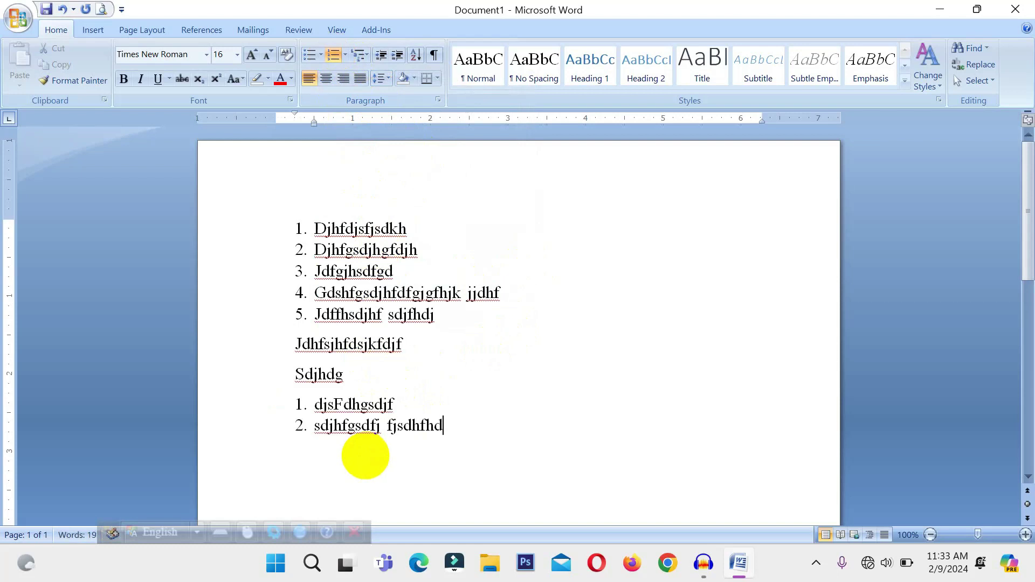
key("Return")
type("jdsfjhdfgjhfg")
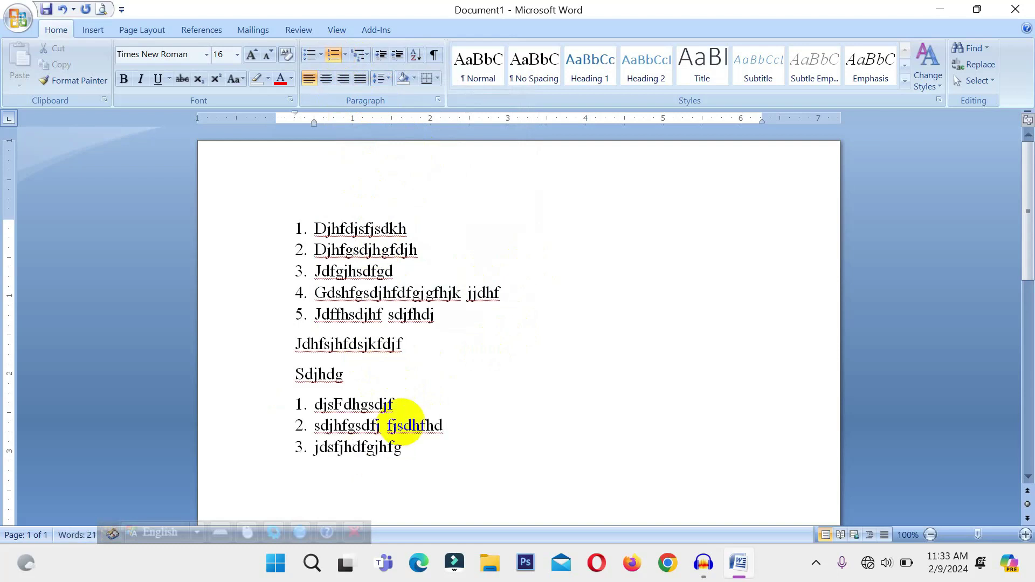
End the second numbered list and add the unnumbered line "sjdahgdfjh" below it.
key("Return")
key("Return")
type("sjdahgdfjh")
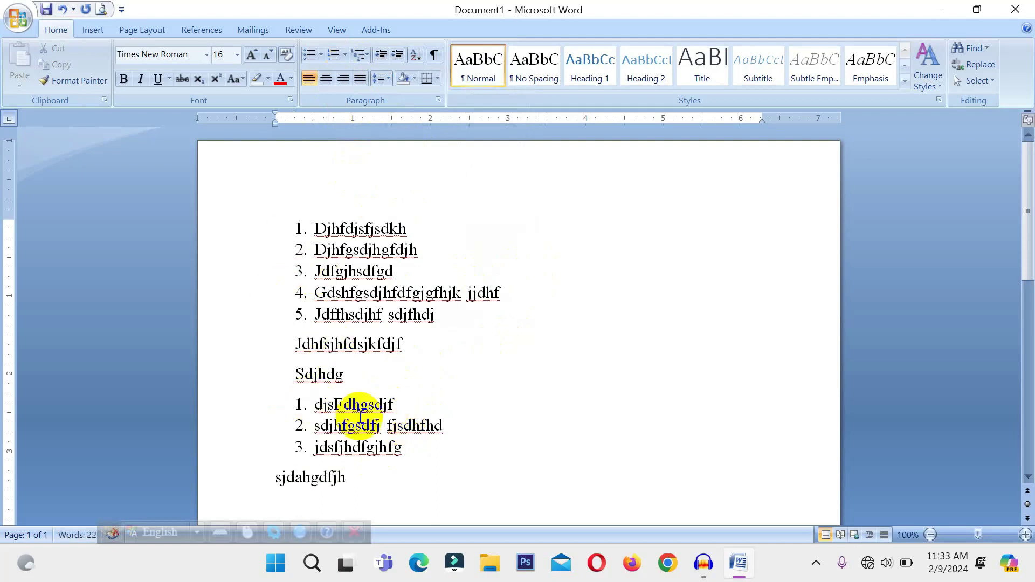
Delete all the text in the document and start a multilevel list with the 1., a., i. format.
left_click_drag(353, 478, 284, 219)
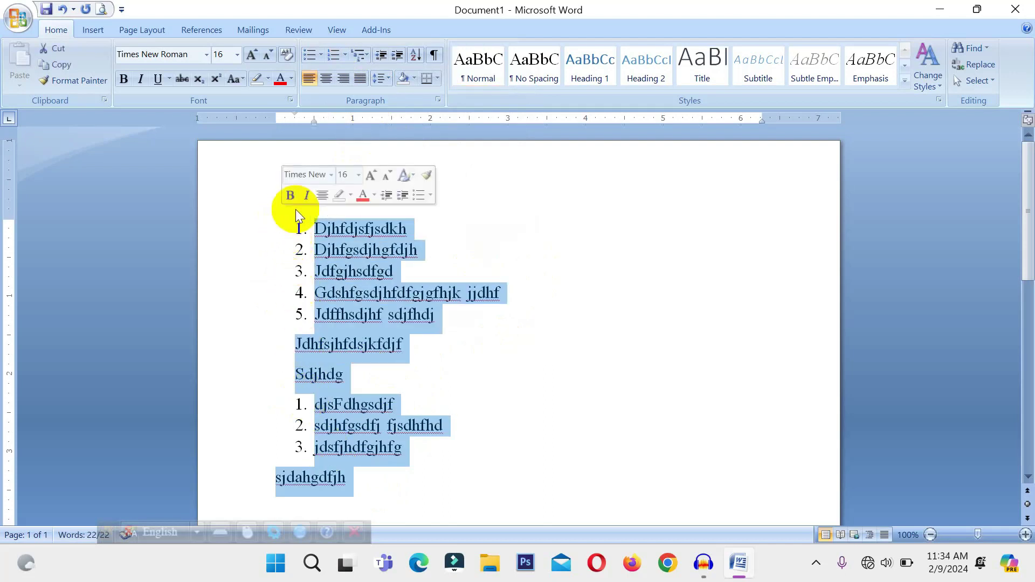
key("Delete")
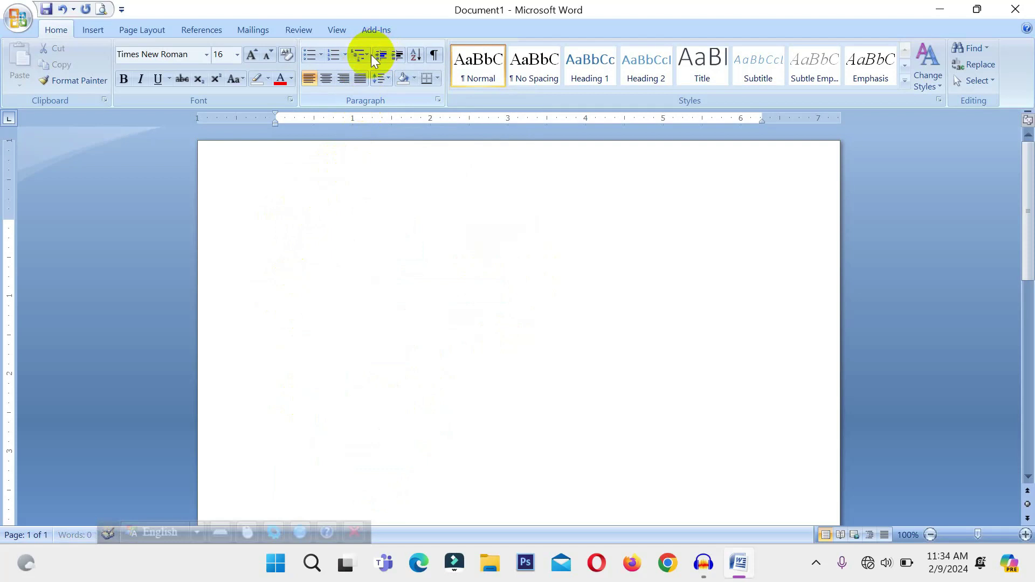
left_click(368, 54)
mouse_move(366, 109)
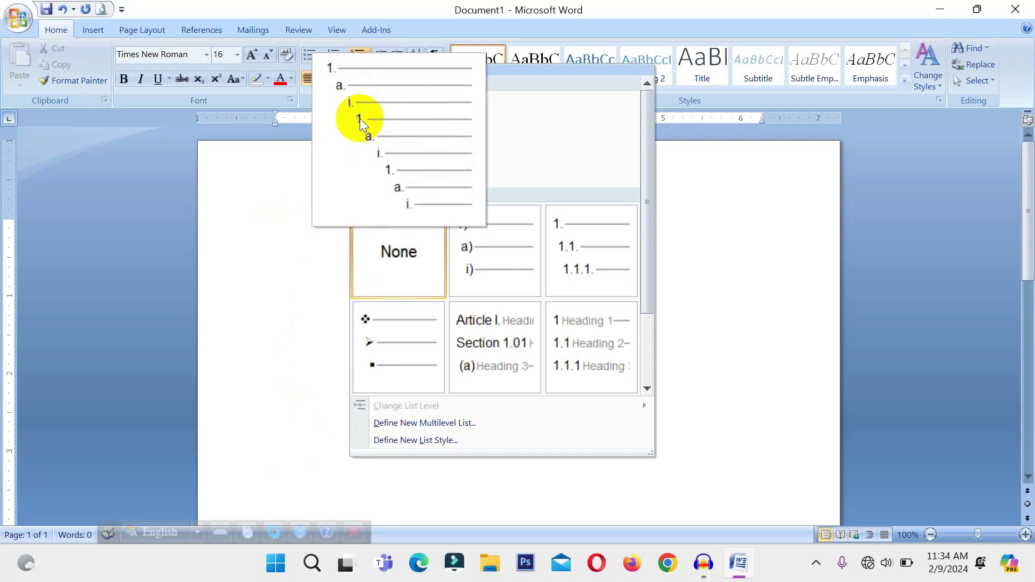
left_click(360, 118)
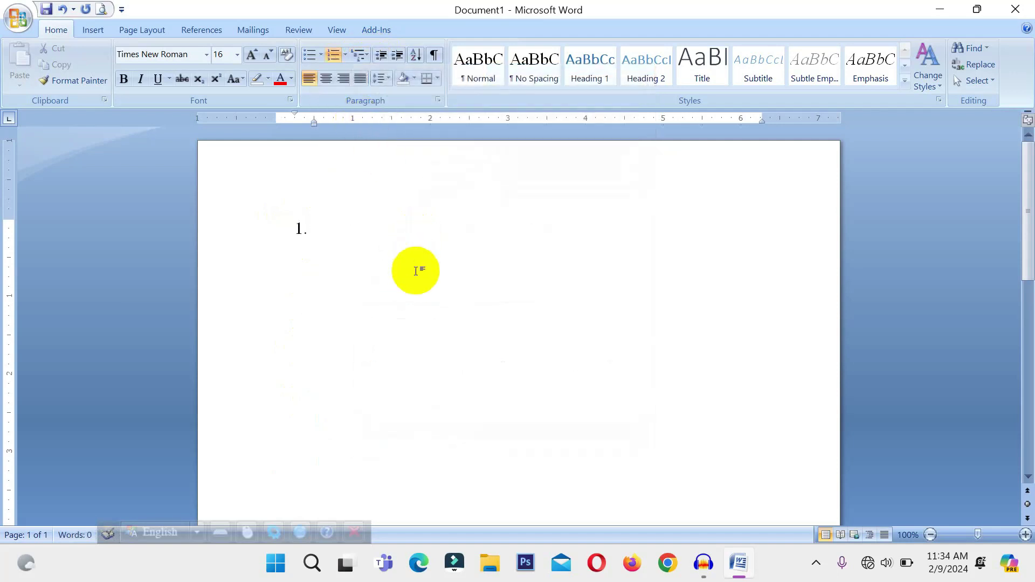
Enter the top-level items "Afsjhfgsdjhgf", "Jhfgsdjhgfd" and "Jgfdsjhgfdjh" in the multilevel list.
type("afsjhfgsdjhgf")
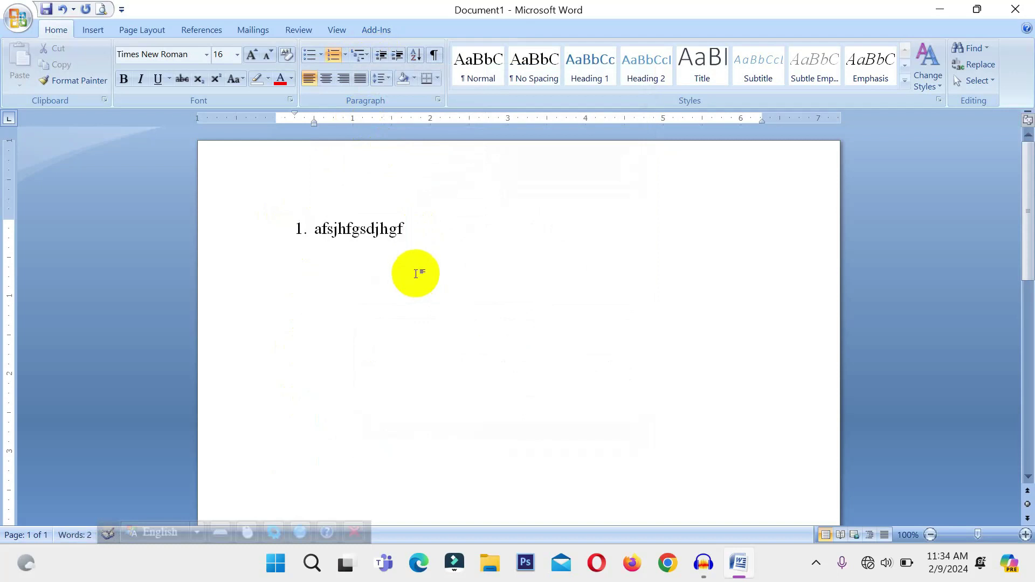
key("Return")
type("jhfgsdjhgfd")
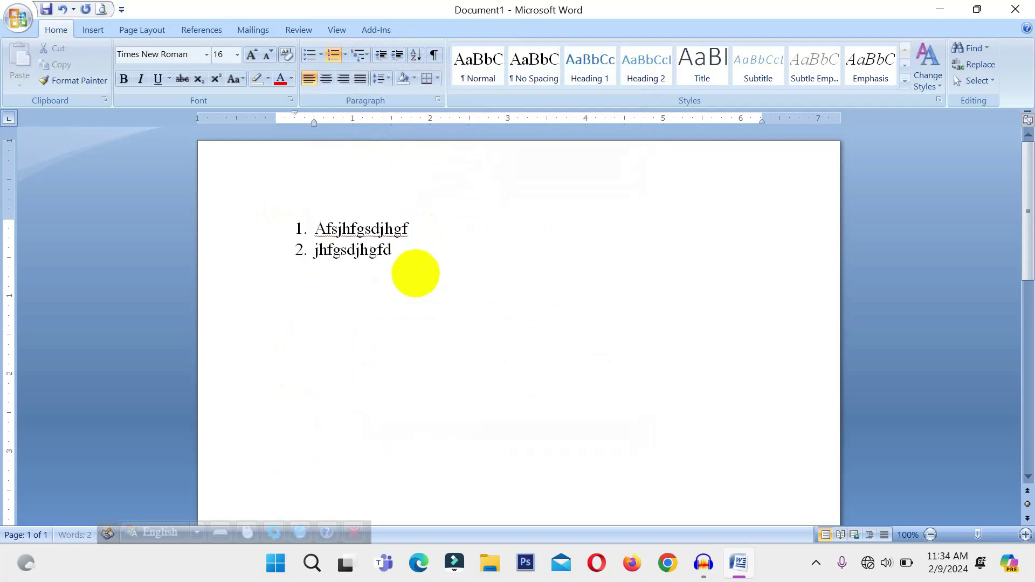
key("Return")
type("jgfdsjhgfdjh")
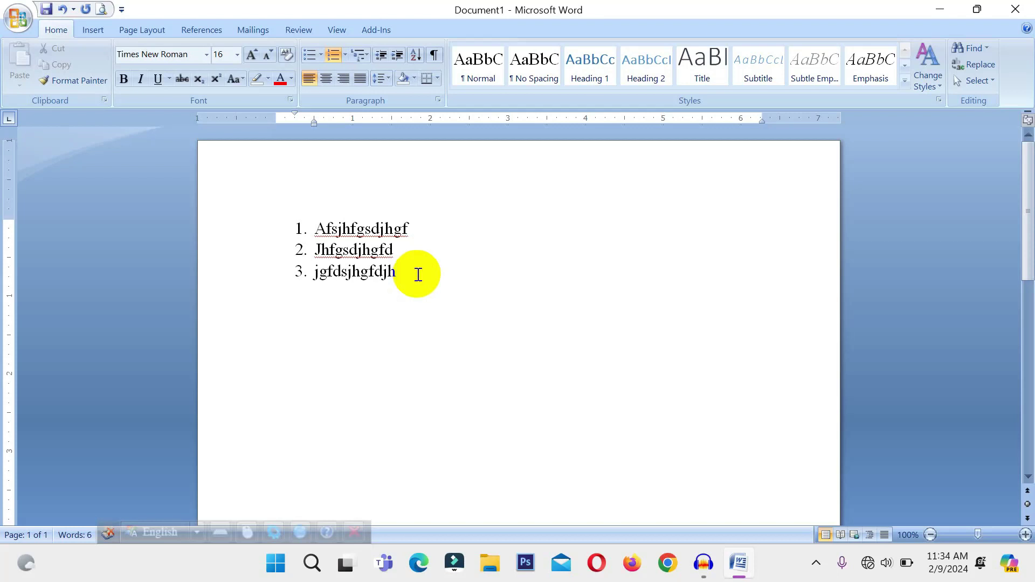
Add the second-level items "Jhdfgsdjhfgdjf", "Sdjfgsdjhfgdjh" and "Hsdfgfsdjjh" under item 3.
key("Return")
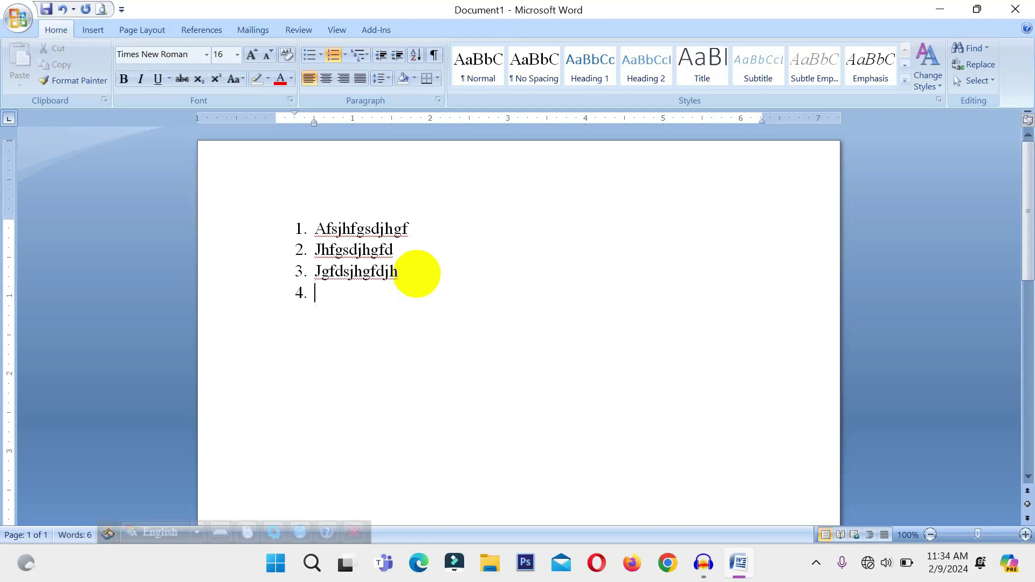
key("Tab")
type("jhdfgsdjhfgdjf")
key("Return")
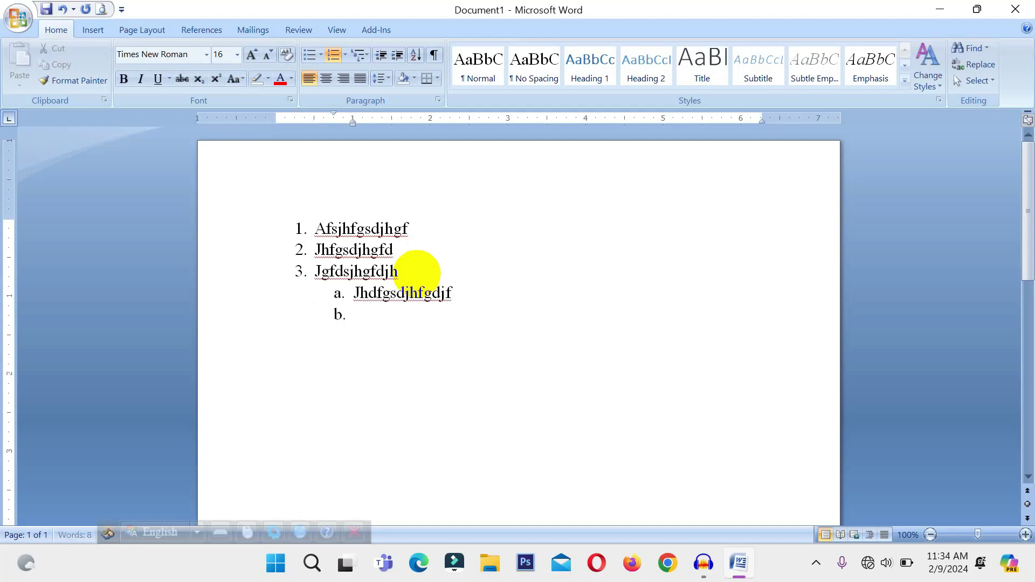
type("sdjfgsdjhfgdjh")
key("Return")
type("hsdfgfsdjjh")
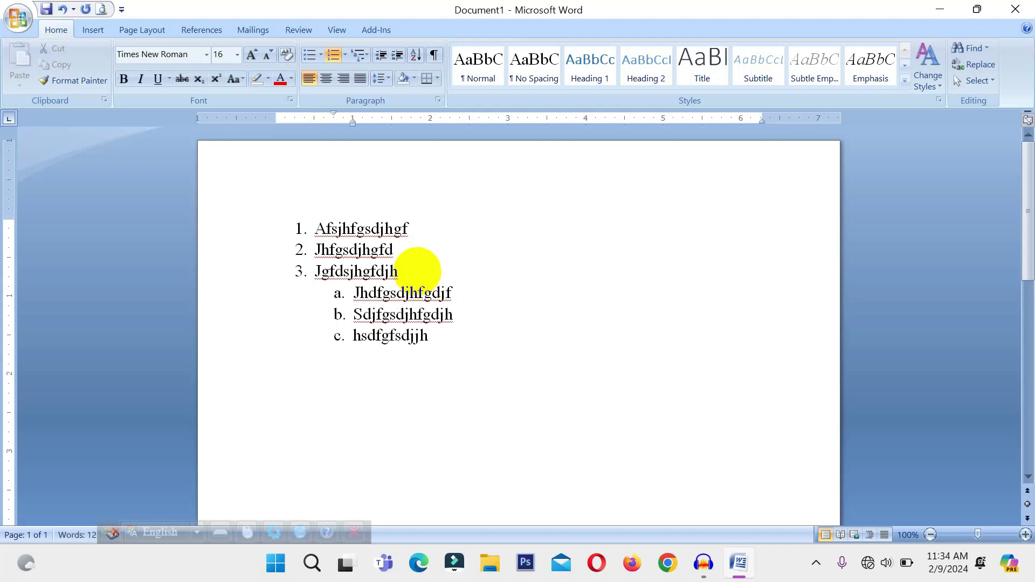
Return to the top list level and add the items "Gcvncxnc" and "Dczcvxzxncvm".
key("Return")
key("shift+Tab")
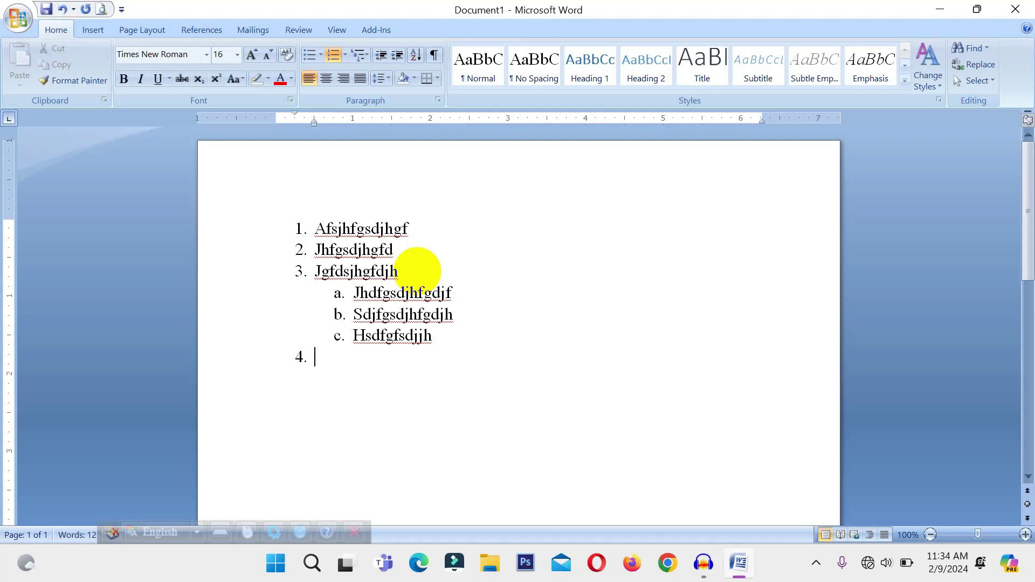
type("gcvncxnc")
key("Return")
type("dczcvxzxncvm")
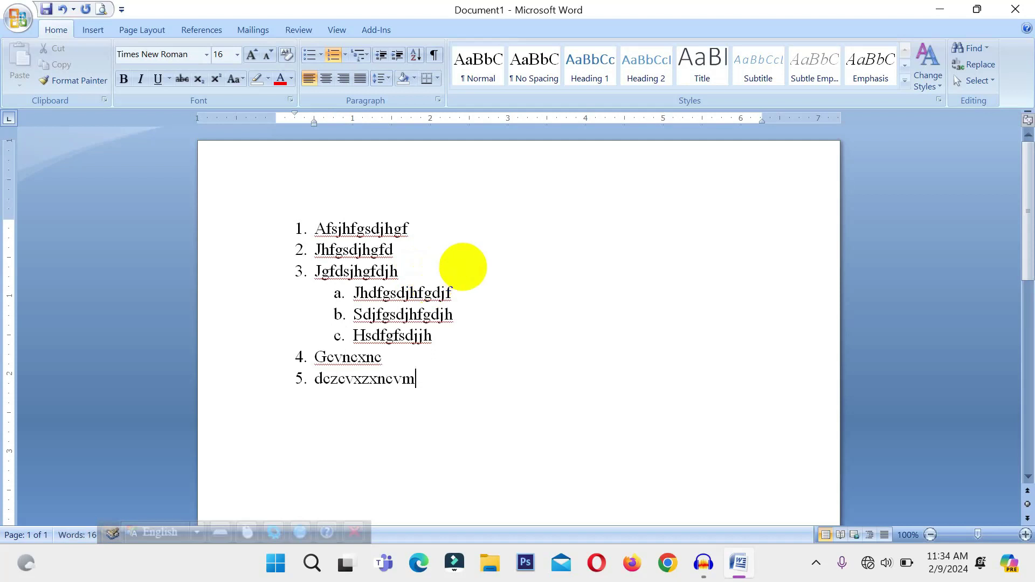
Add the second-level items "Gfghg" and "Fdgfgfg" under item 5.
key("Return")
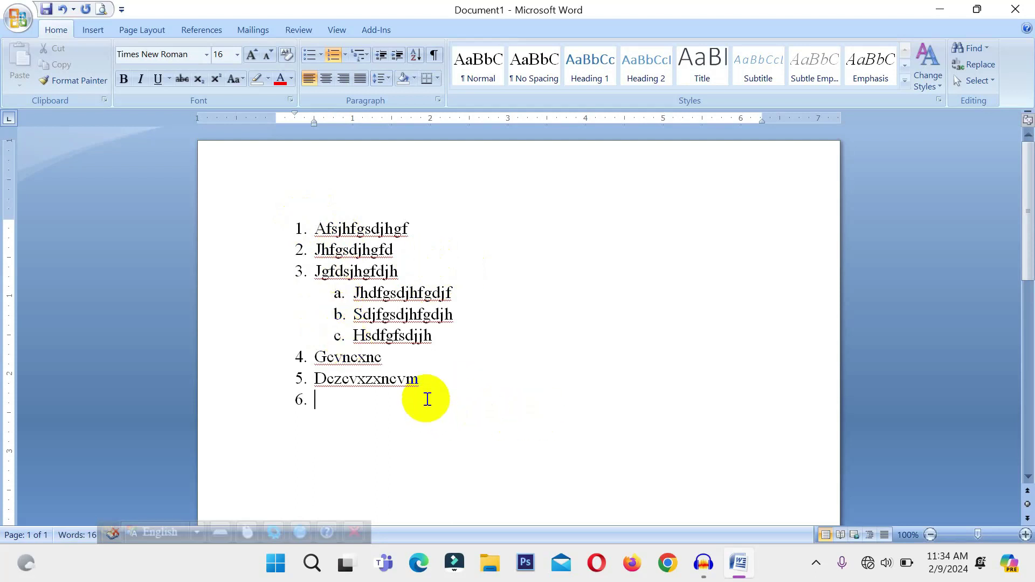
key("Tab")
type("gfghg")
key("Return")
type("fdgfgfg")
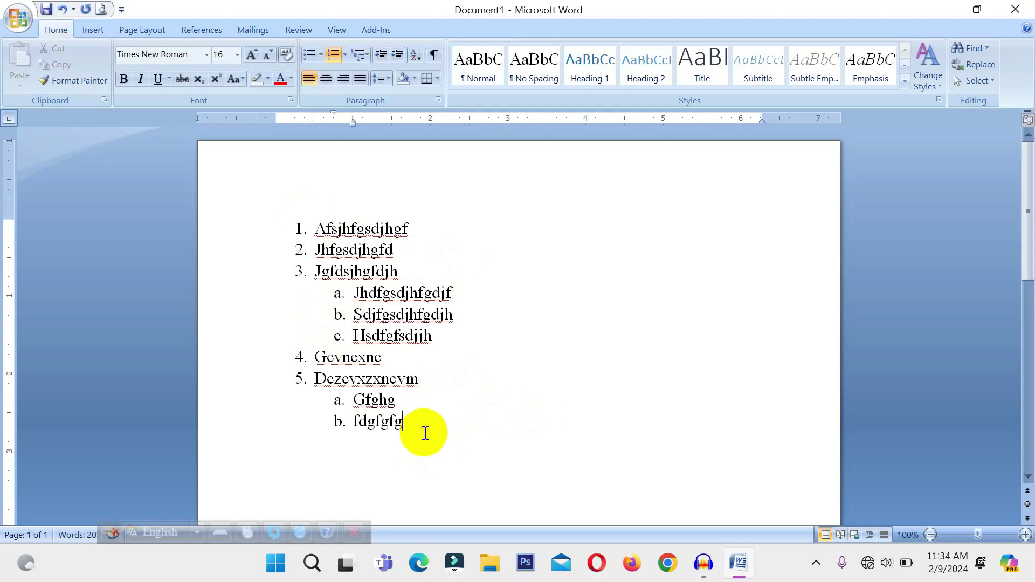
Add the third-level items "Fgjfgjhgjg" and "Dfdhgdh" under "Fdgfgfg".
key("Return")
key("Tab")
type("fgjfgjhgjg")
key("Return")
type("dfdhgdh")
Enter a trial third-level item "rgdfgf" and replace it with blank unnumbered lines that end the list.
key("Return")
type("rgdfgf")
key("BackSpace")
key("BackSpace")
key("BackSpace")
key("BackSpace")
key("BackSpace")
key("BackSpace")
key("BackSpace")
key("Return")
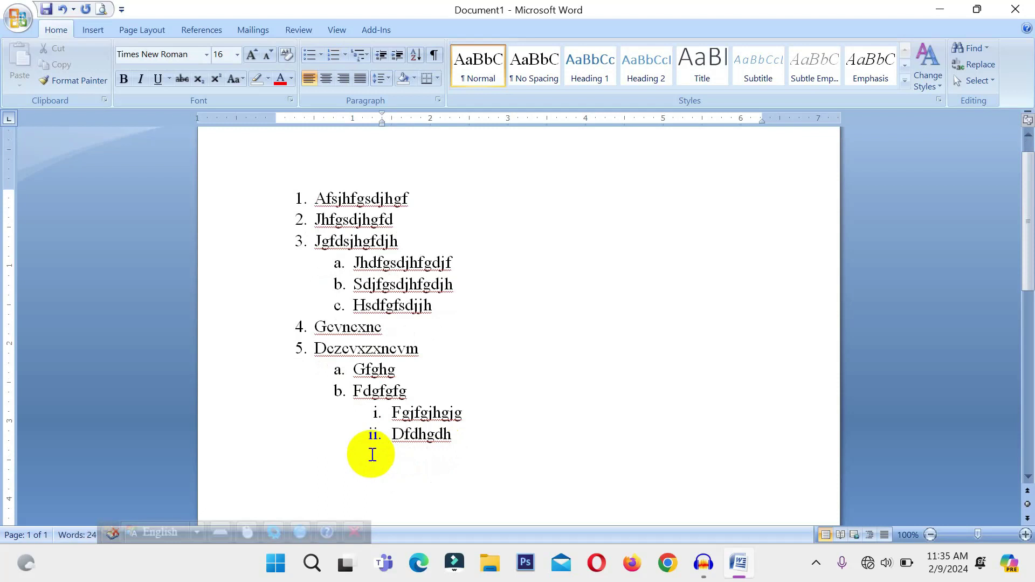
key("Return")
Delete the whole multilevel list and open the recent document "A School Magazine.docx".
left_click_drag(456, 491, 409, 202)
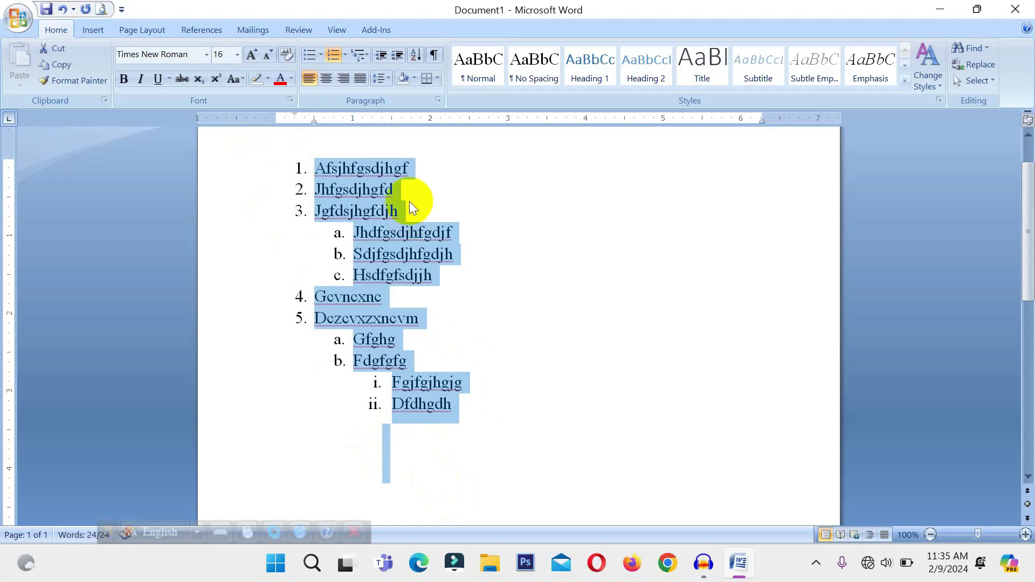
key("Delete")
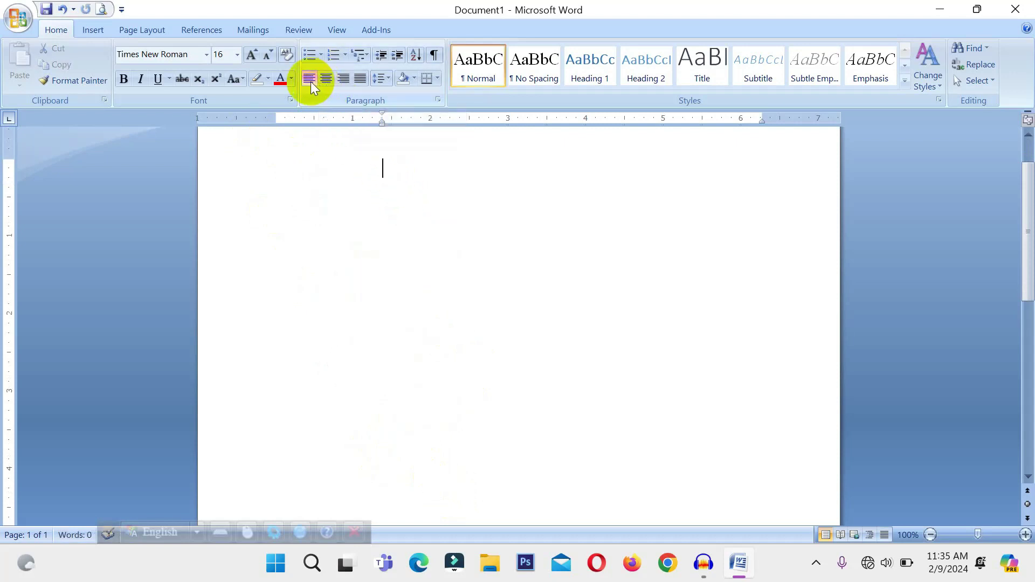
left_click(17, 25)
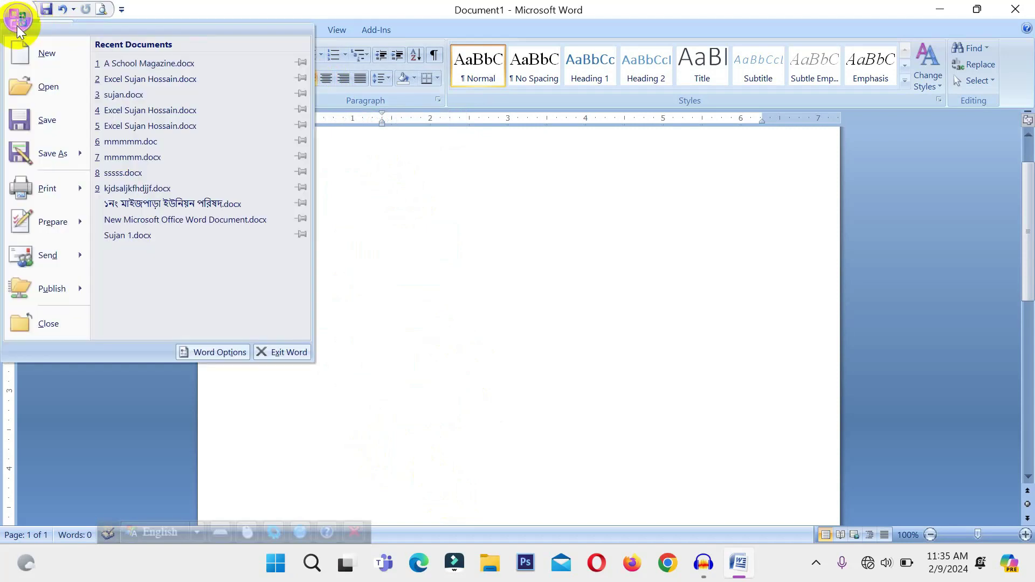
left_click(160, 66)
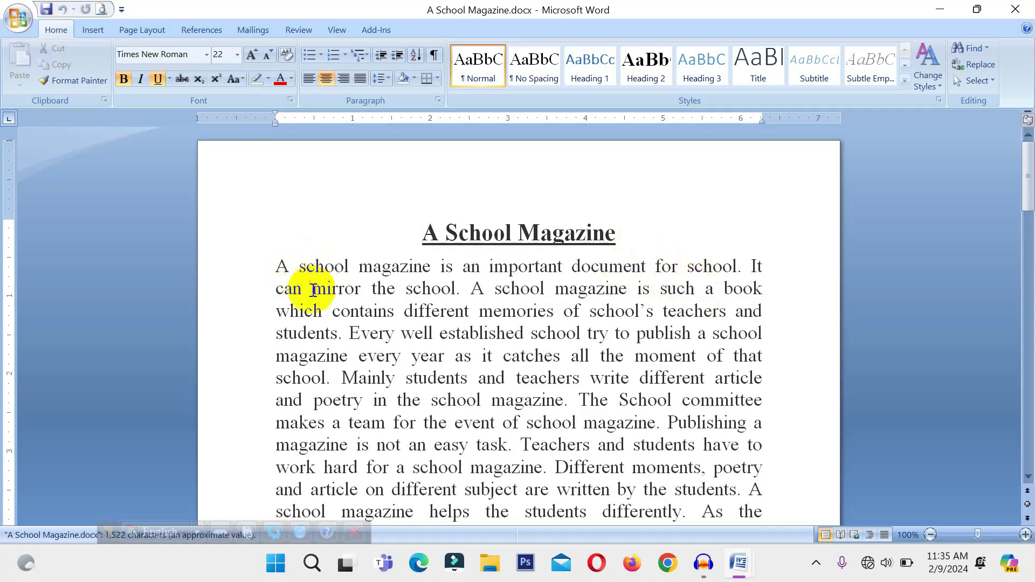
Left-align the whole document, including the title.
key("ctrl+a")
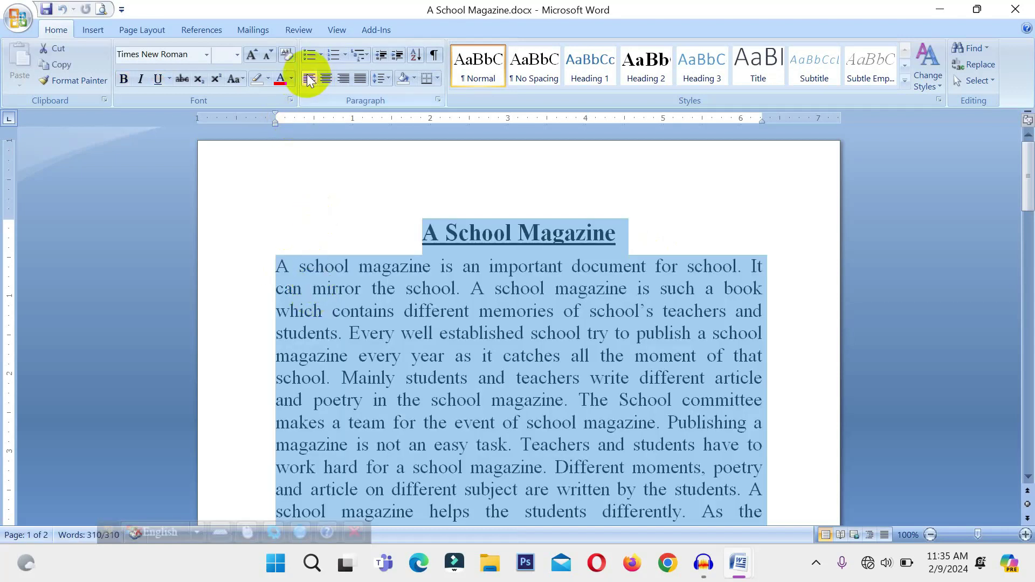
left_click(309, 79)
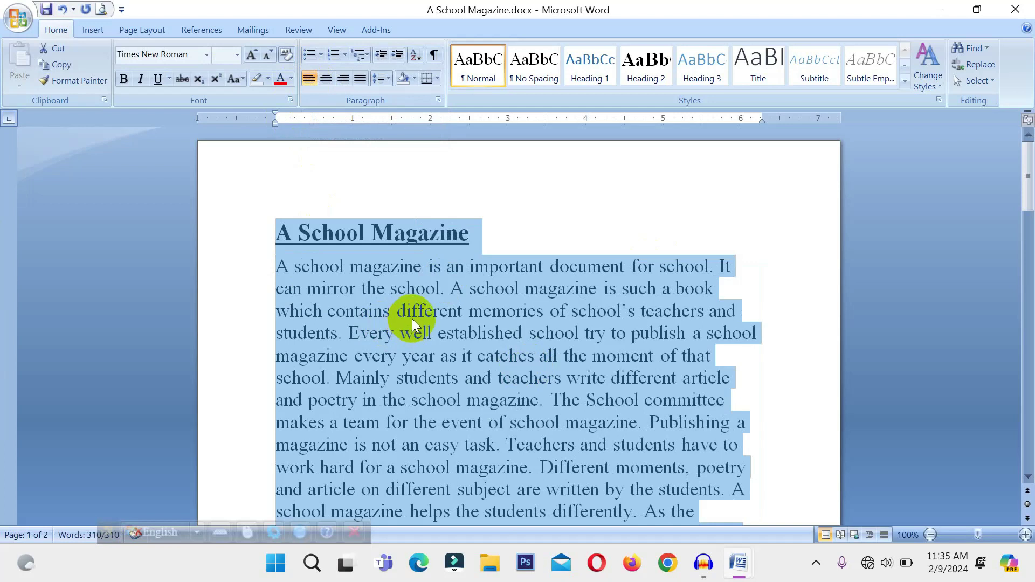
left_click(748, 275)
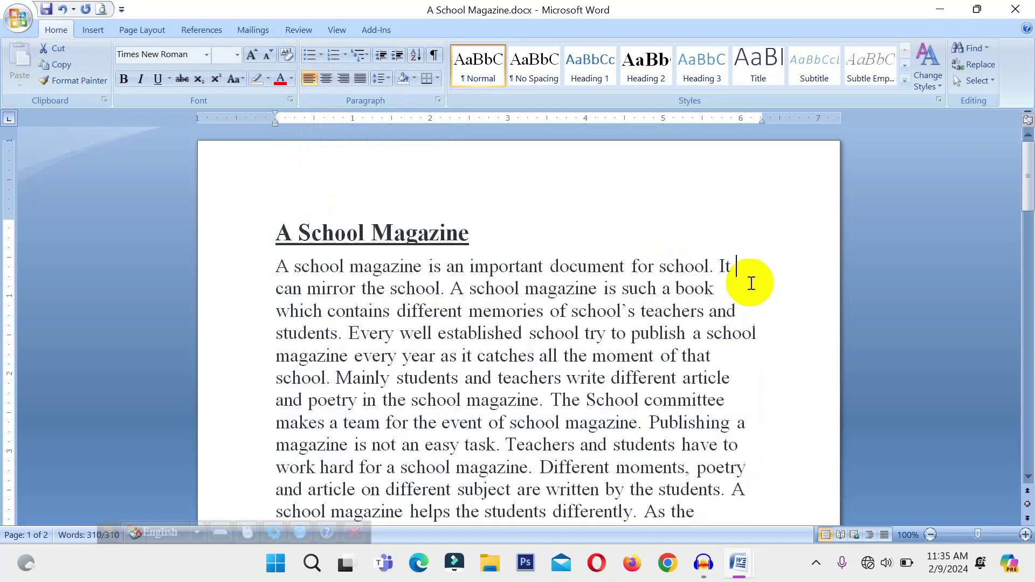
scroll(751, 280, "down", 4)
scroll(765, 342, "up", 3)
scroll(733, 329, "up", 1)
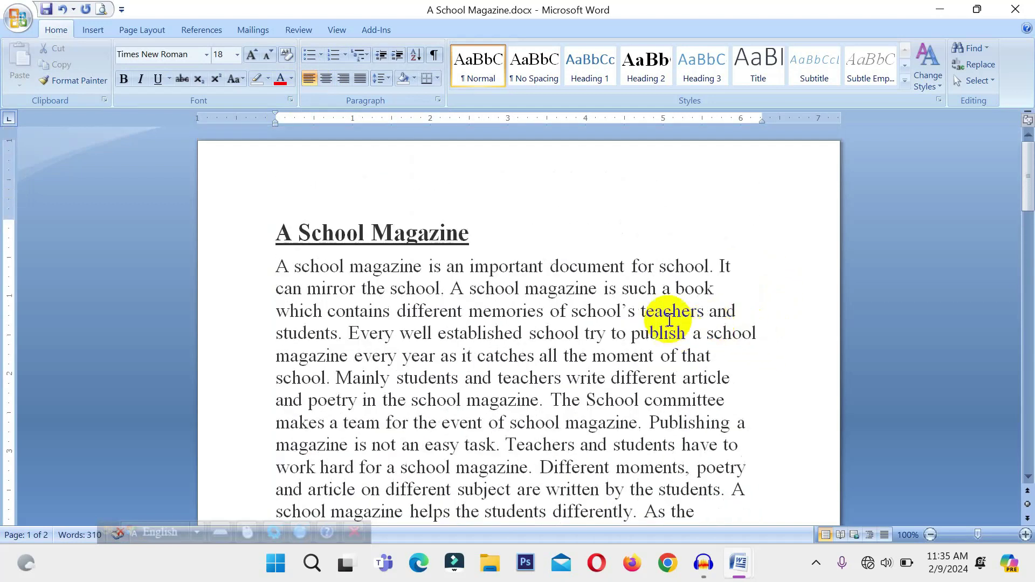
Center all the text of the document.
left_click(489, 232)
key("ctrl+a")
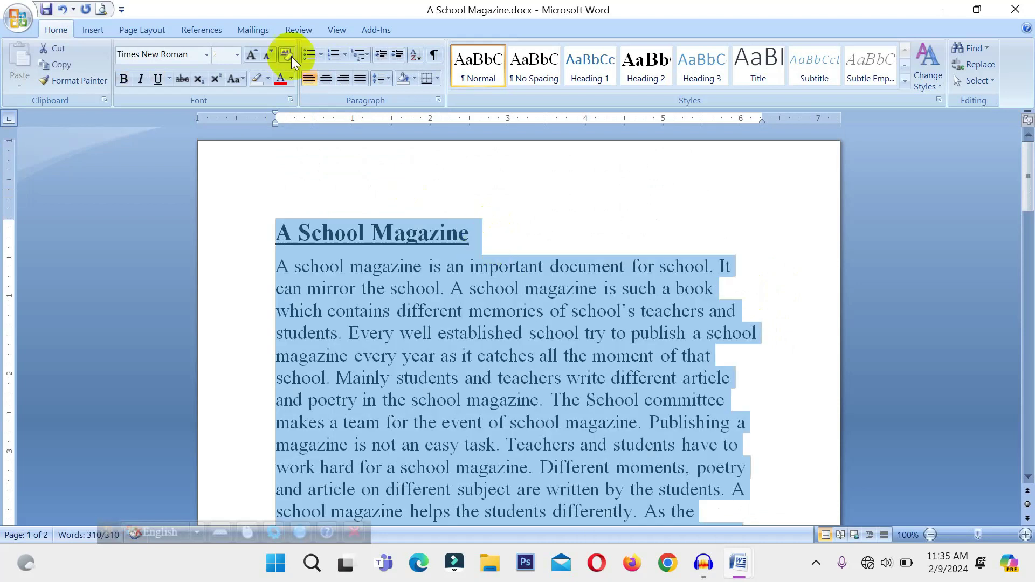
left_click(326, 79)
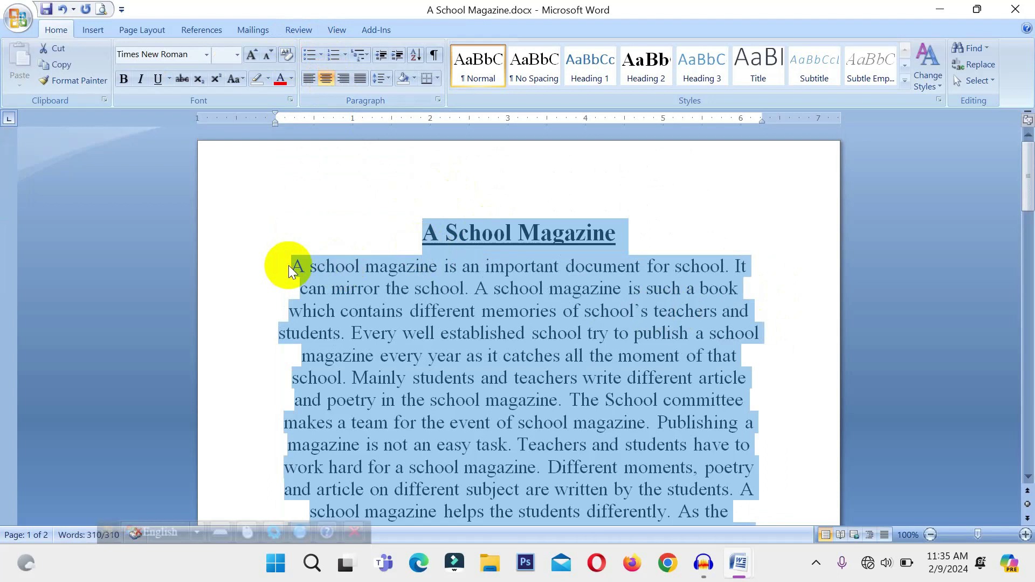
left_click(293, 288)
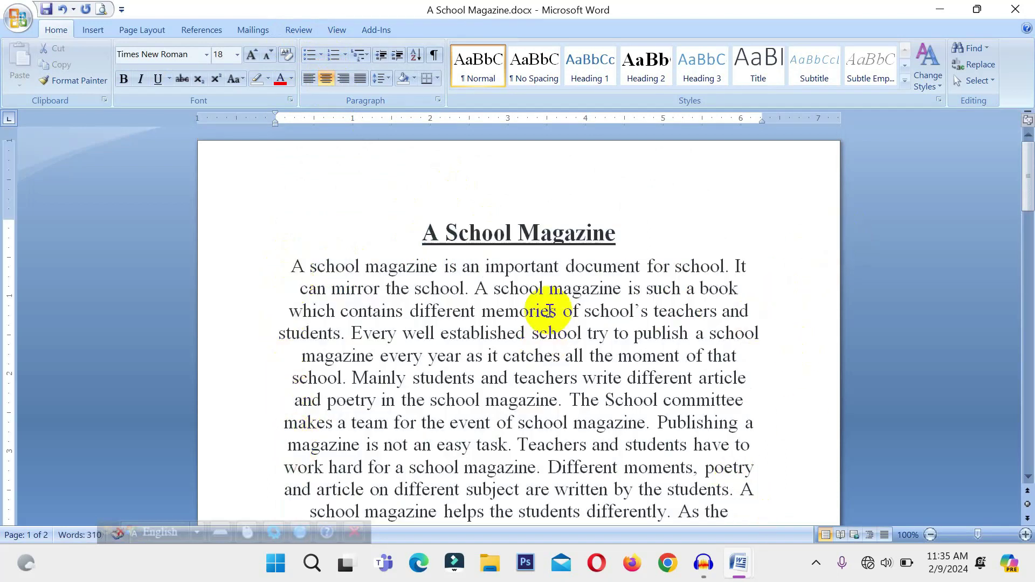
Right-align the whole document and change its alignment to justified.
key("ctrl+a")
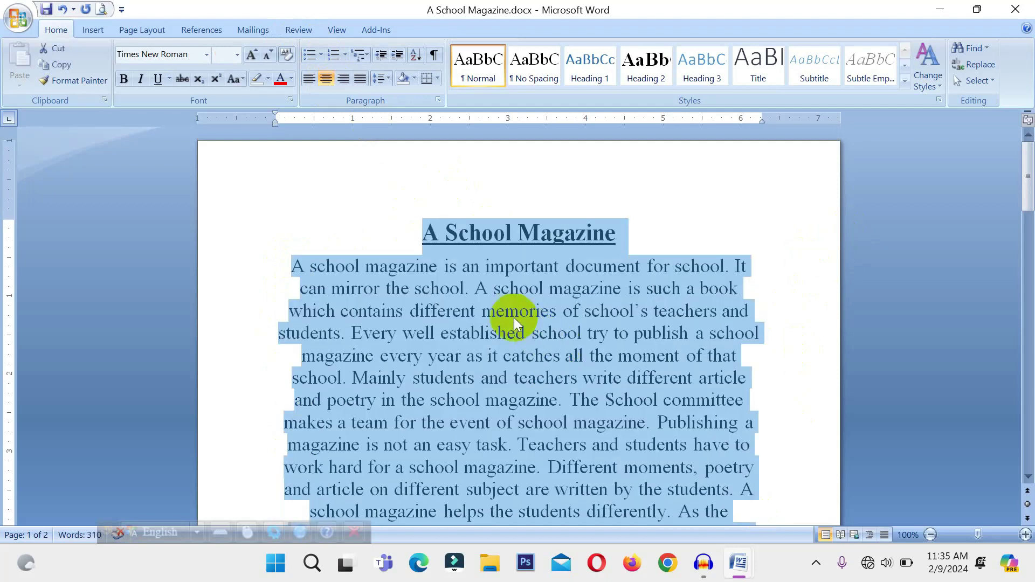
left_click(338, 79)
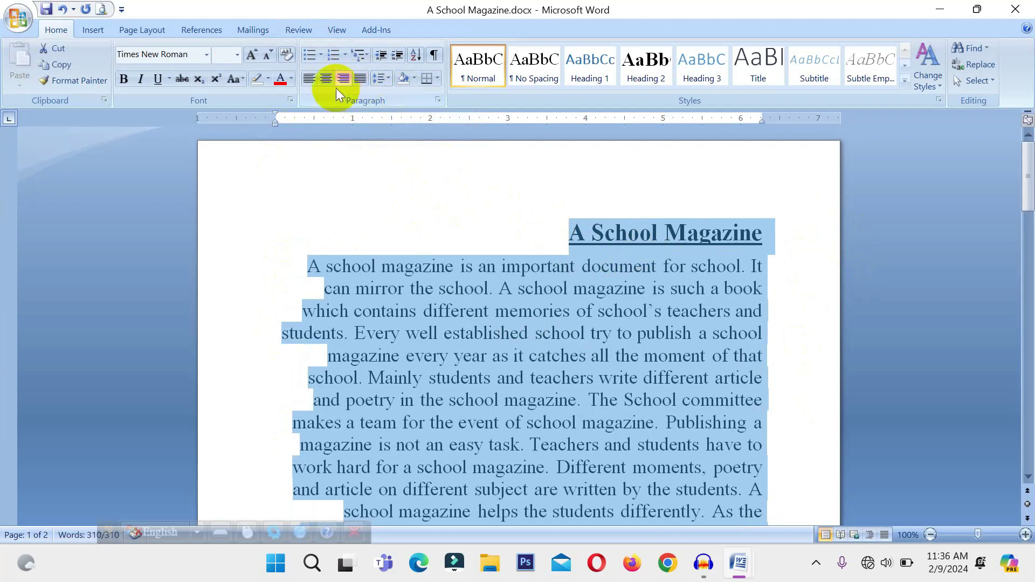
left_click(364, 80)
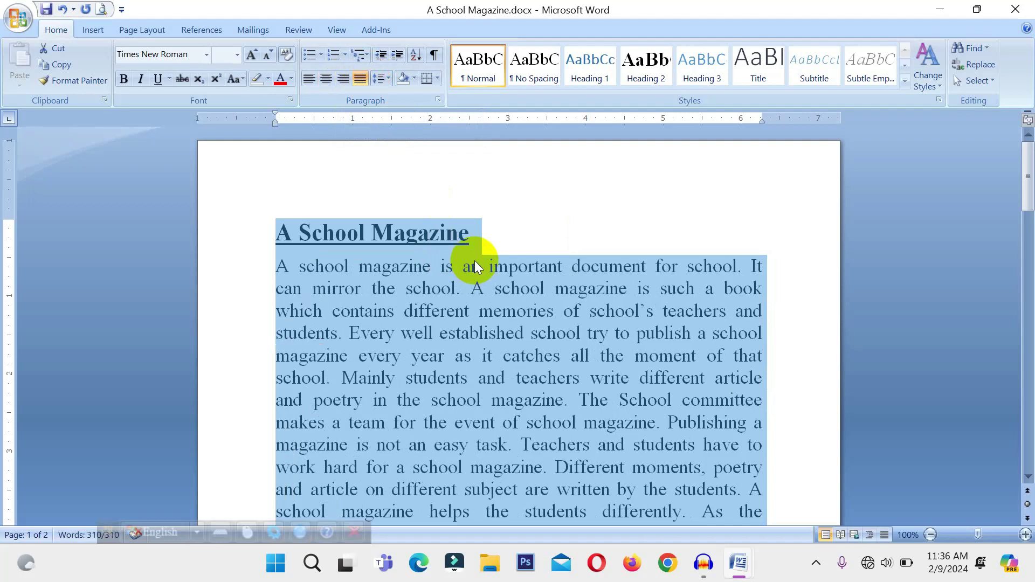
Center the title line "A School Magazine" above the justified body text.
left_click(480, 221)
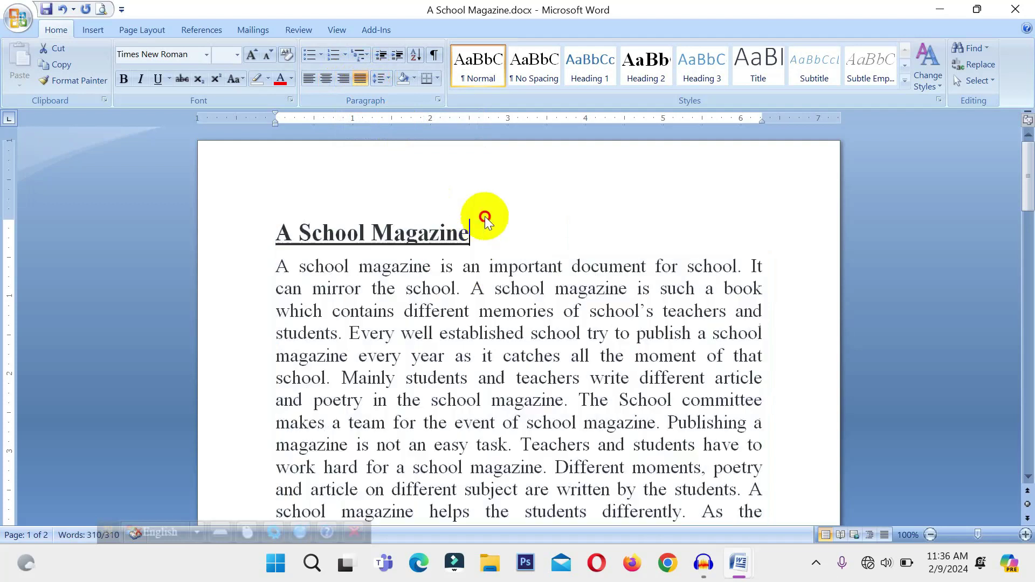
left_click(327, 79)
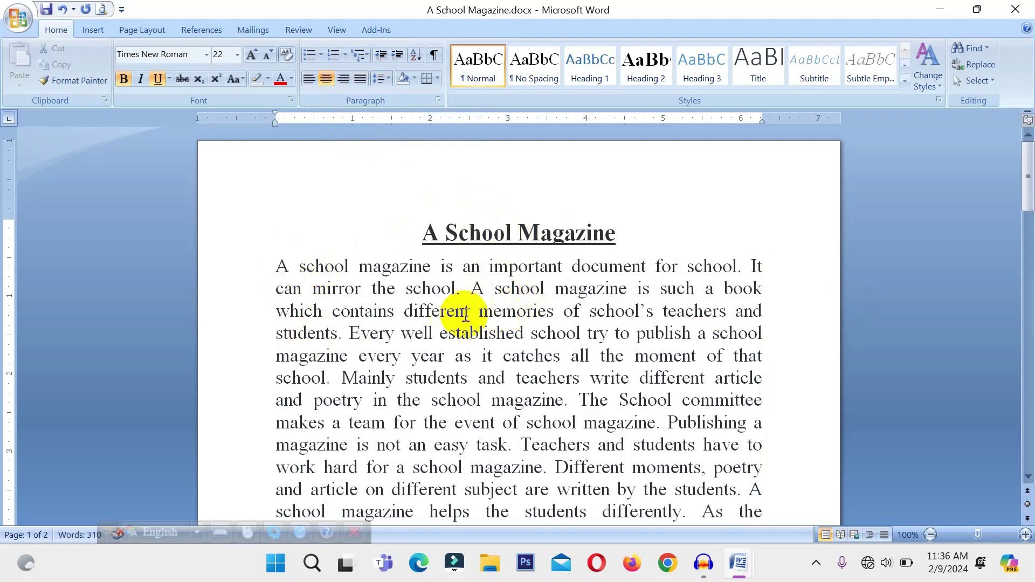
Switch the whole document's alignment through right, centered and left, ending with justified.
triple_click(269, 273)
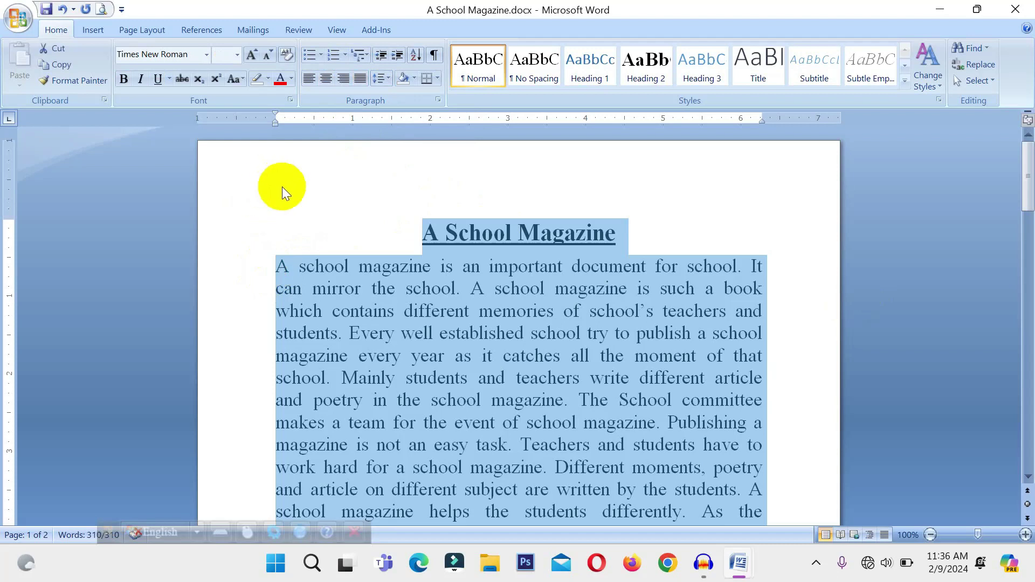
key("ctrl+r")
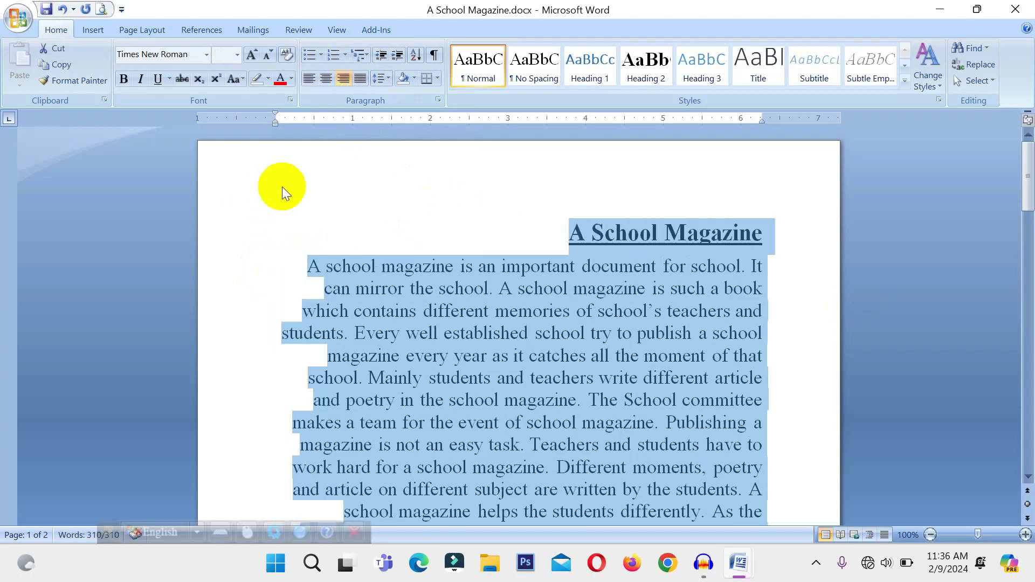
key("ctrl+e")
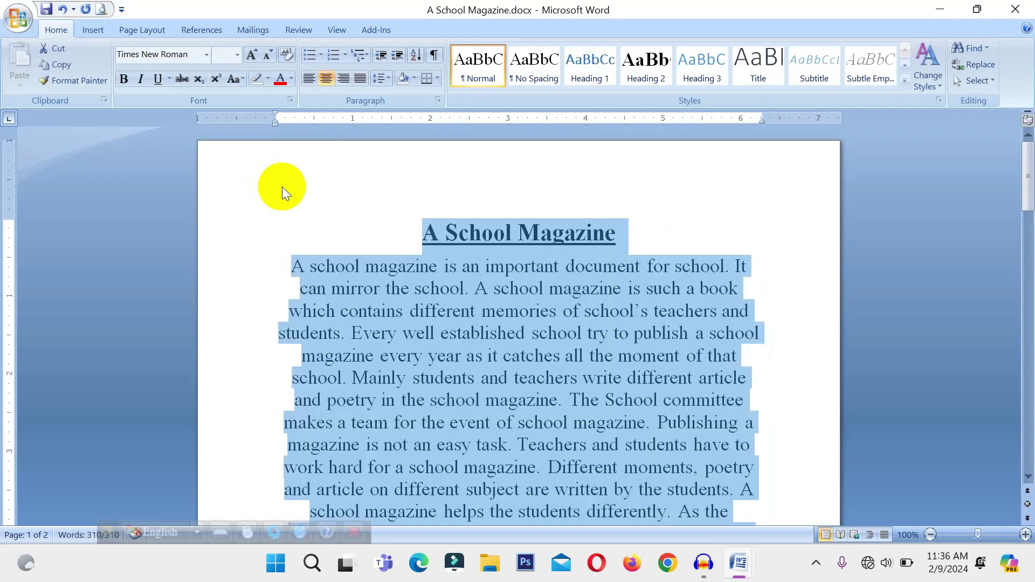
key("ctrl+l")
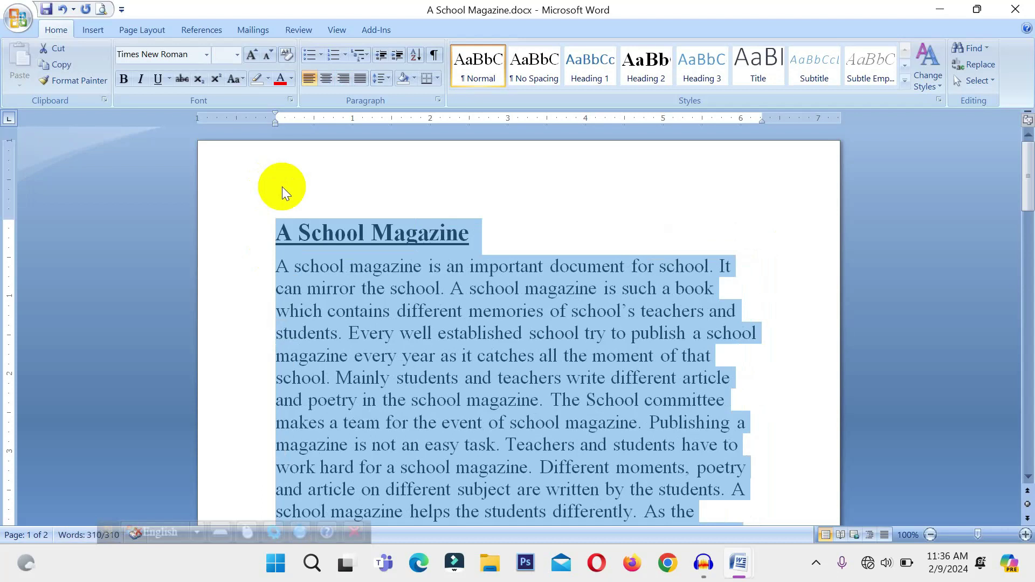
key("ctrl+j")
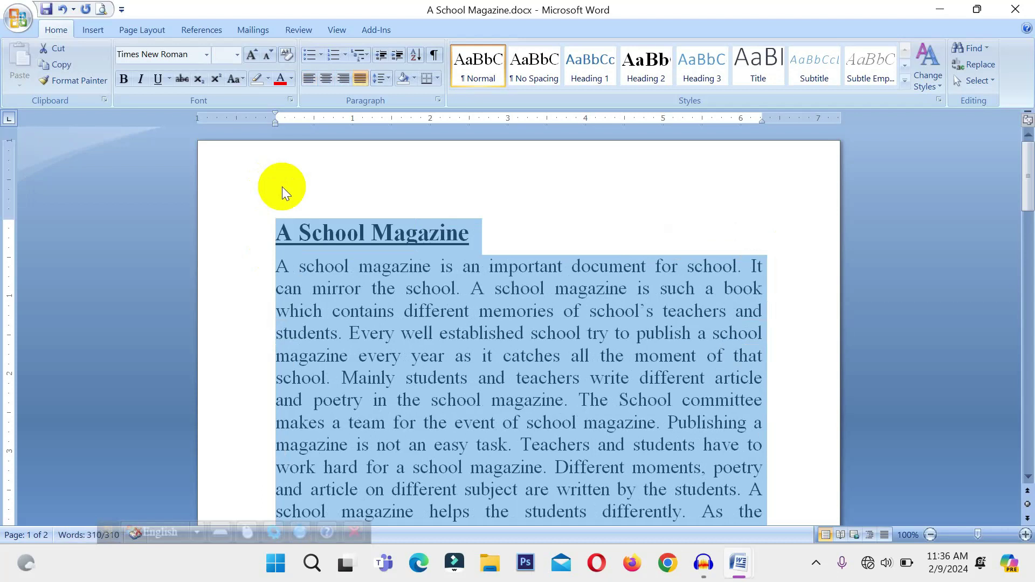
Center only the title "A School Magazine", leaving the body paragraph justified.
left_click(475, 231)
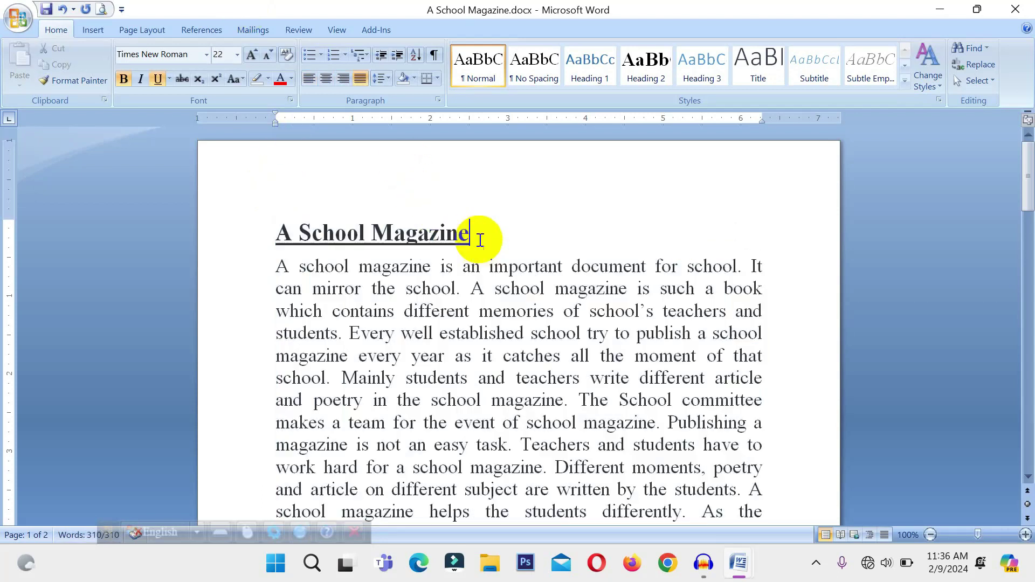
left_click_drag(492, 234, 275, 234)
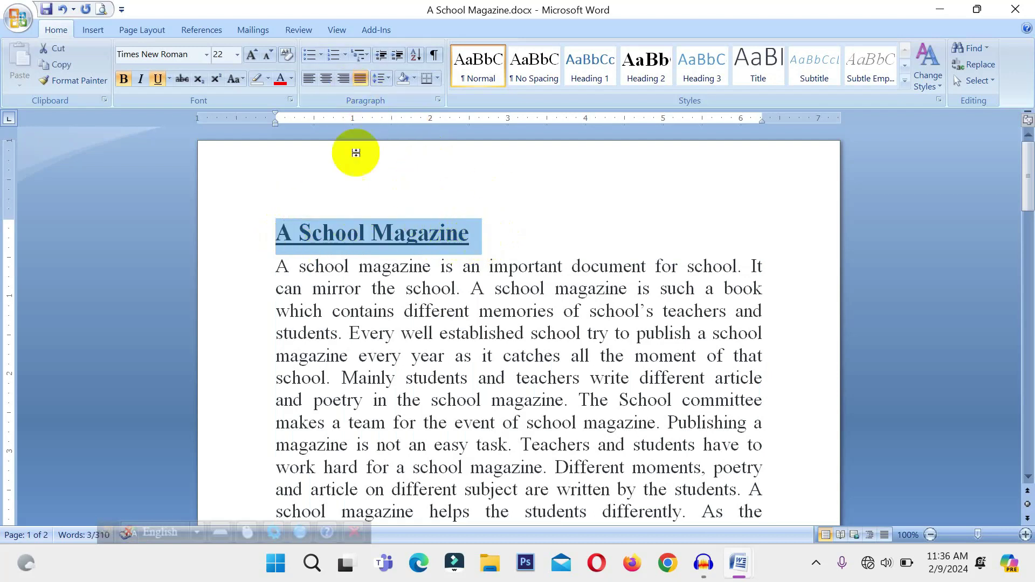
left_click(325, 81)
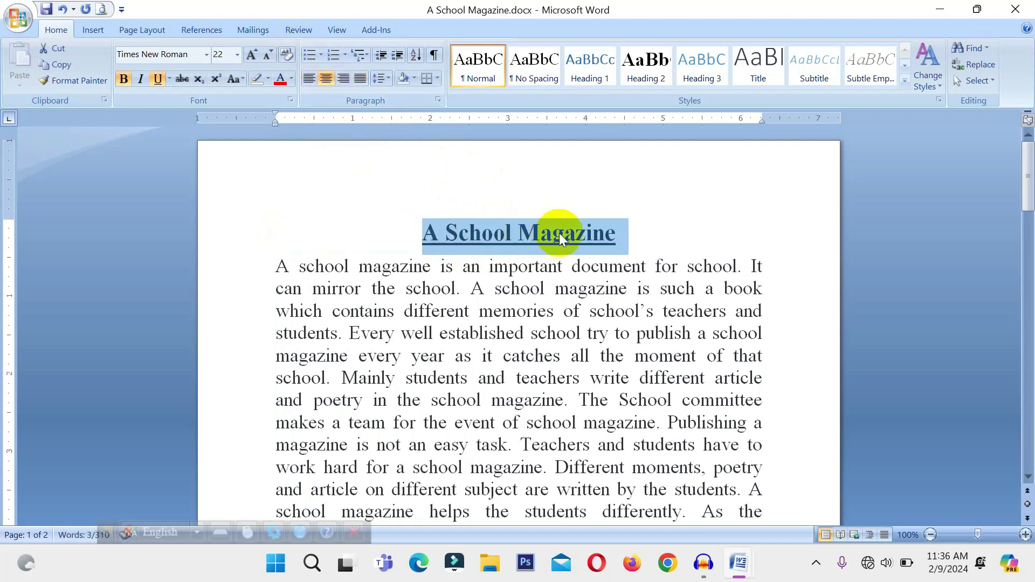
scroll(566, 291, "down", 2)
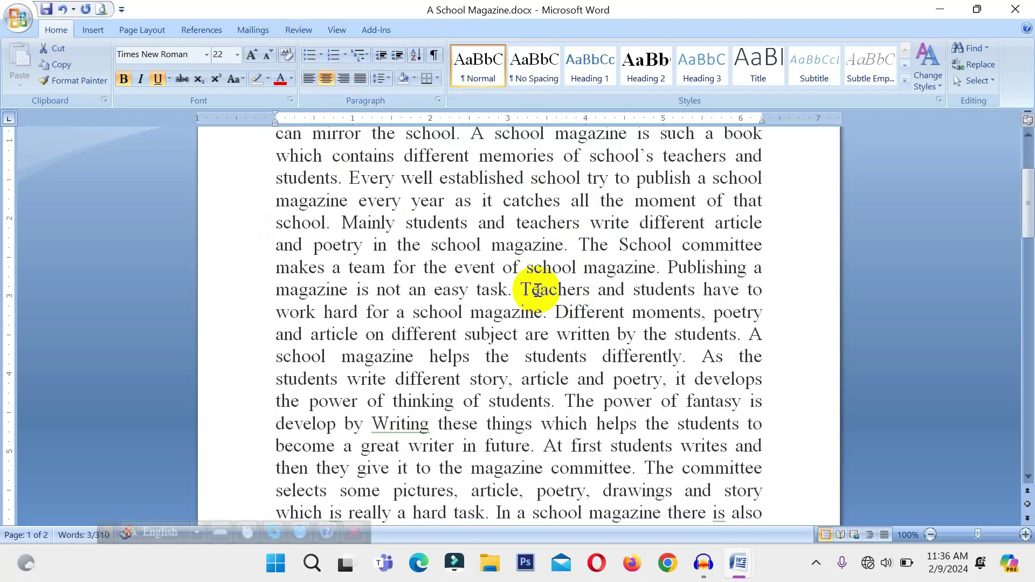
scroll(469, 248, "up", 2)
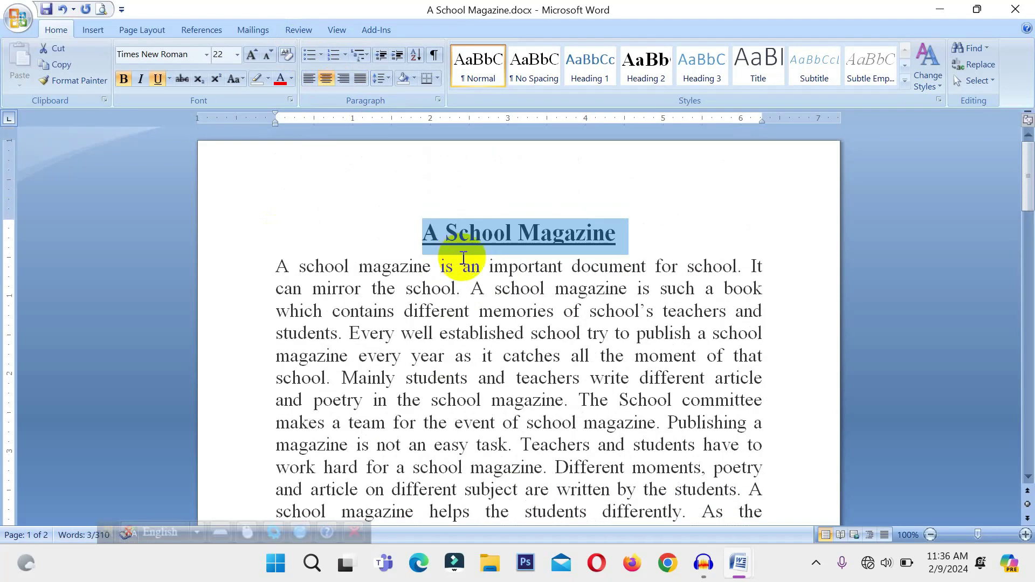
left_click(620, 243)
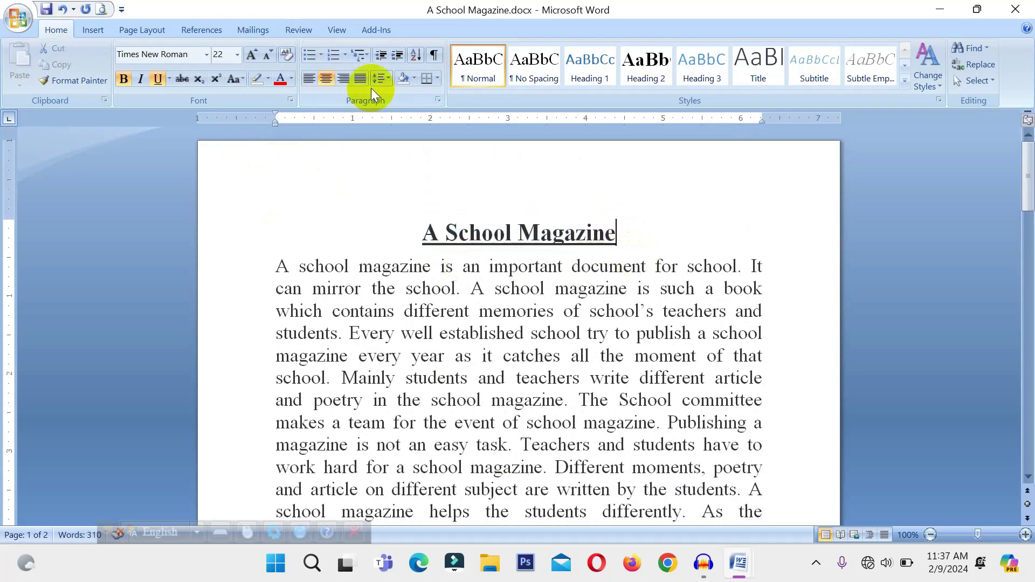
Select the entire body text below the title and set its line spacing to 1.15.
left_click(403, 273)
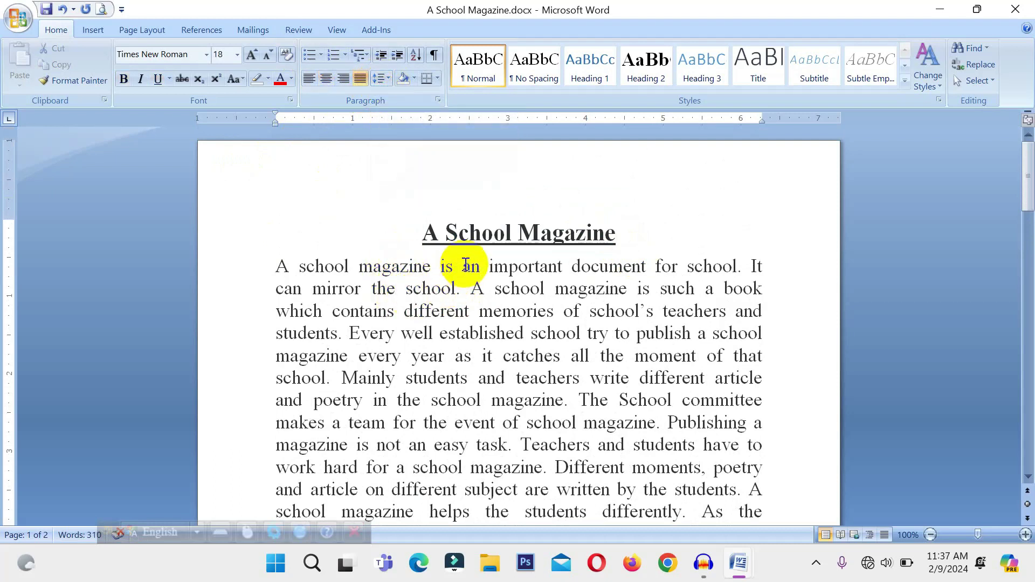
double_click(326, 268)
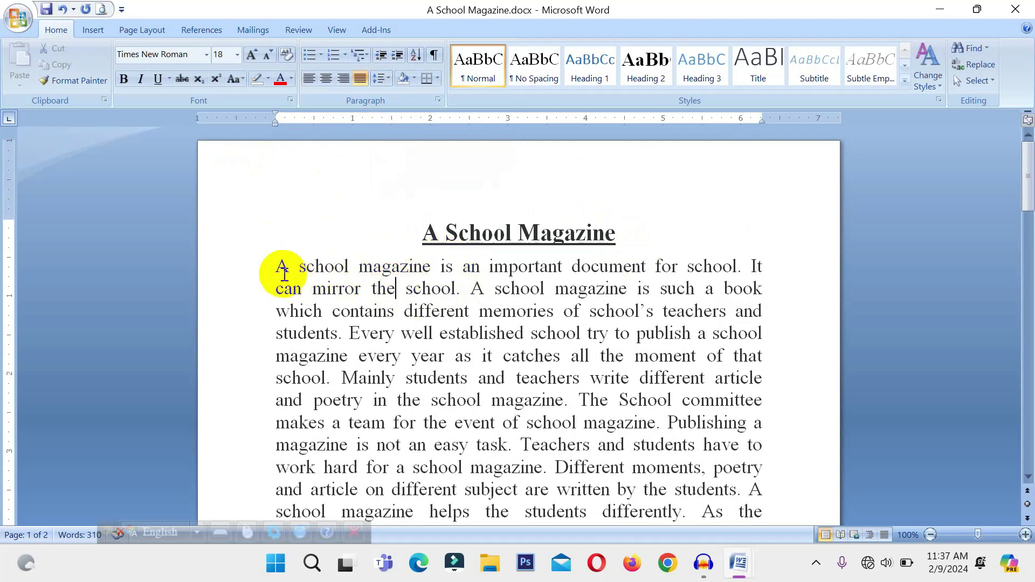
left_click_drag(277, 266, 620, 423)
scroll(422, 390, "down", 1)
scroll(474, 405, "down", 3)
scroll(646, 485, "down", 4)
scroll(452, 259, "up", 7)
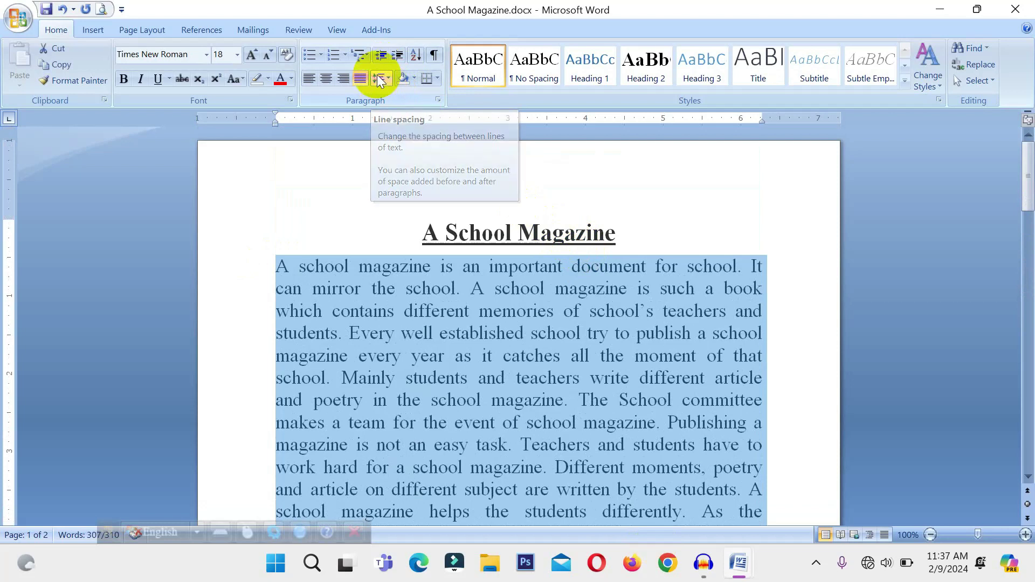
left_click(377, 75)
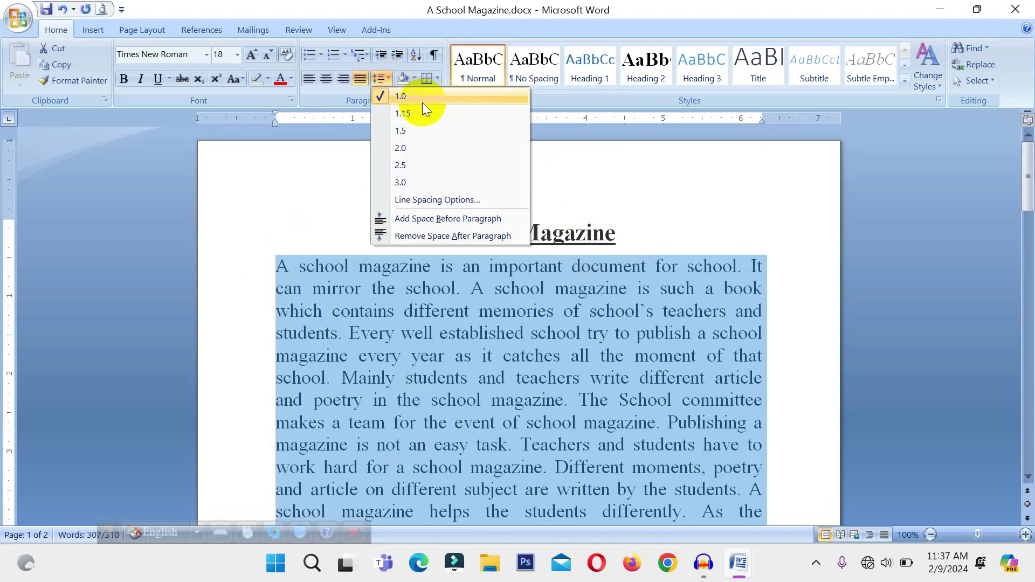
left_click(412, 115)
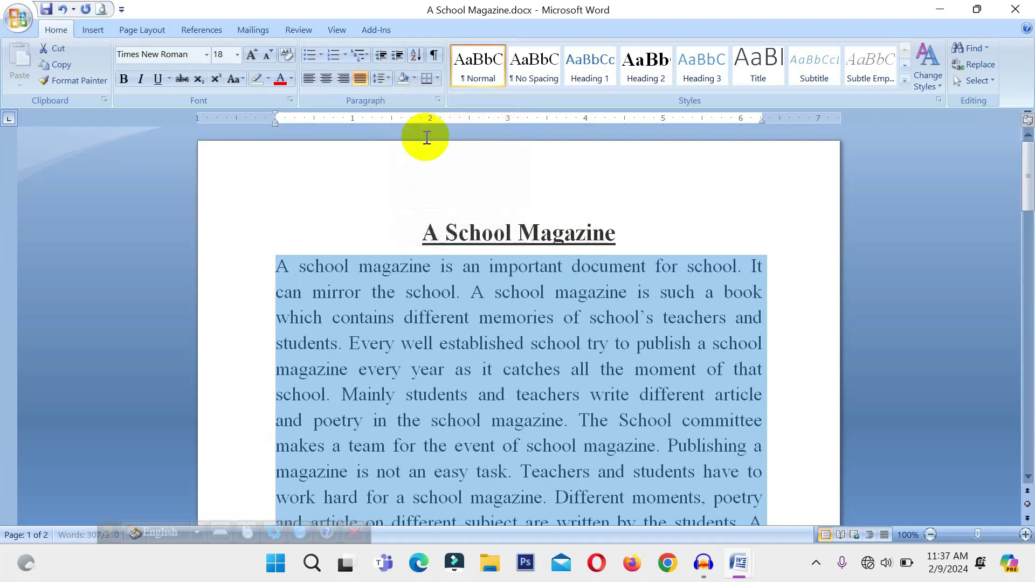
Increase the body text's line spacing successively to 1.5, 2.0 and 2.5.
left_click(390, 78)
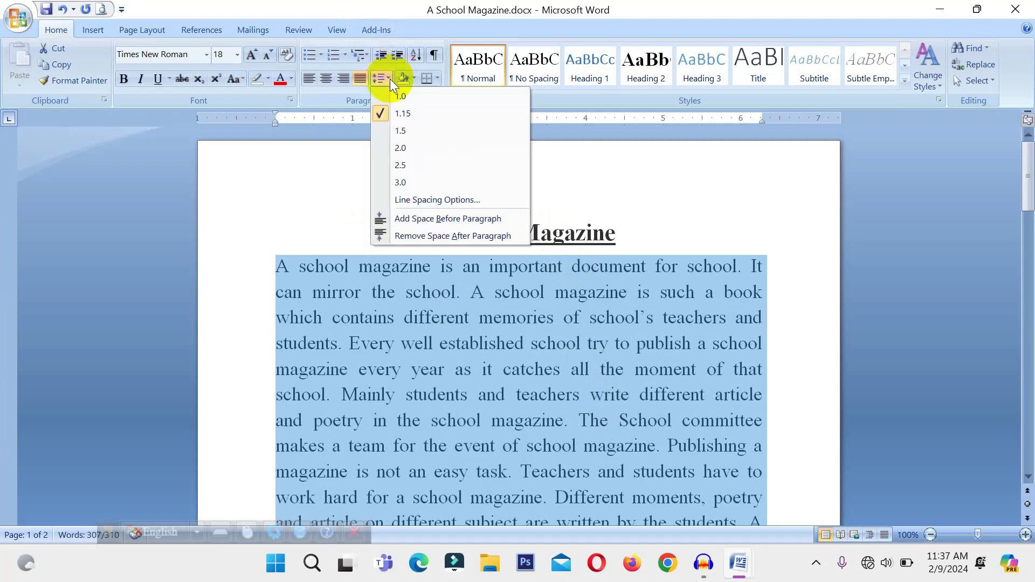
left_click(394, 134)
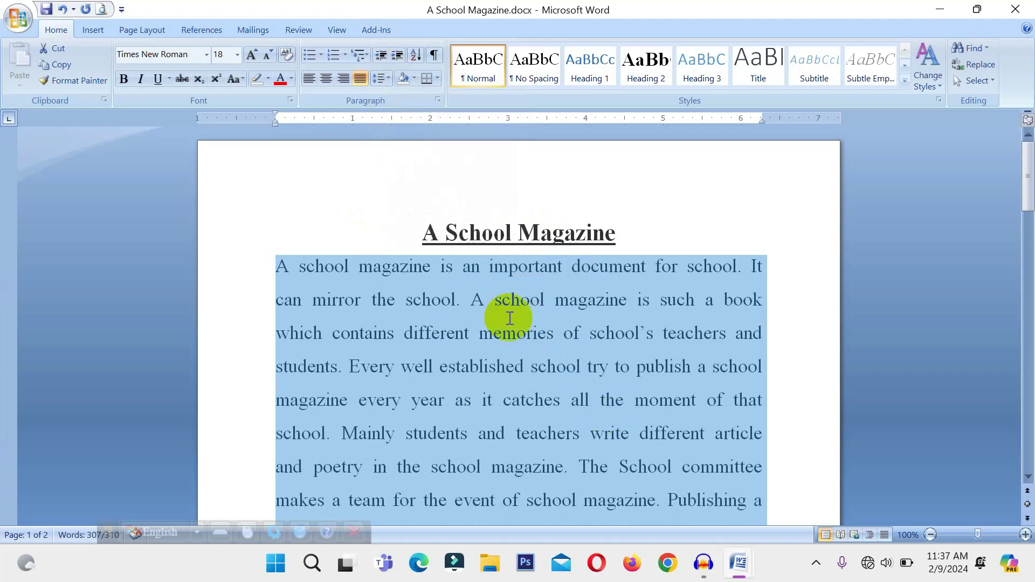
left_click(376, 79)
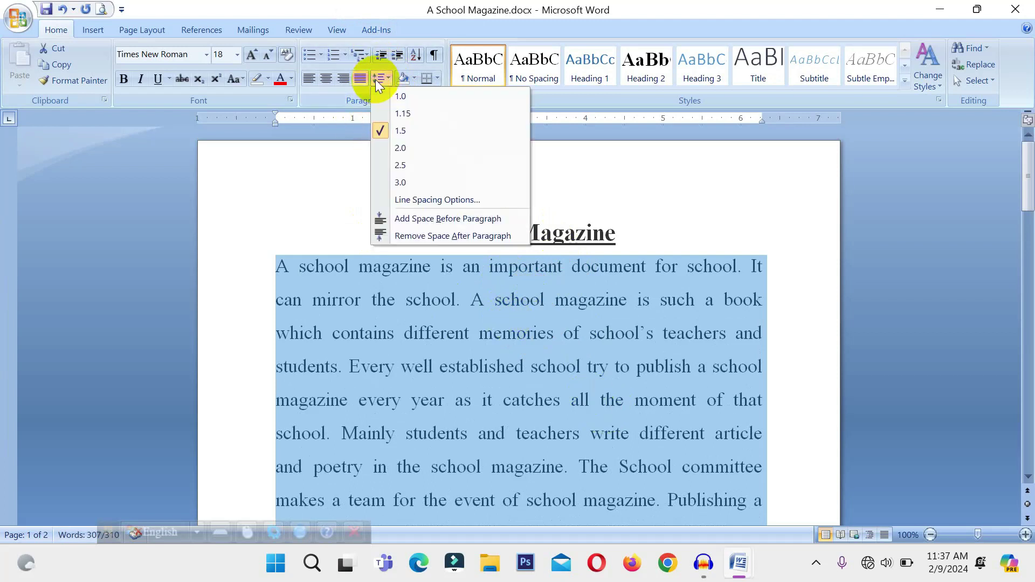
left_click(405, 151)
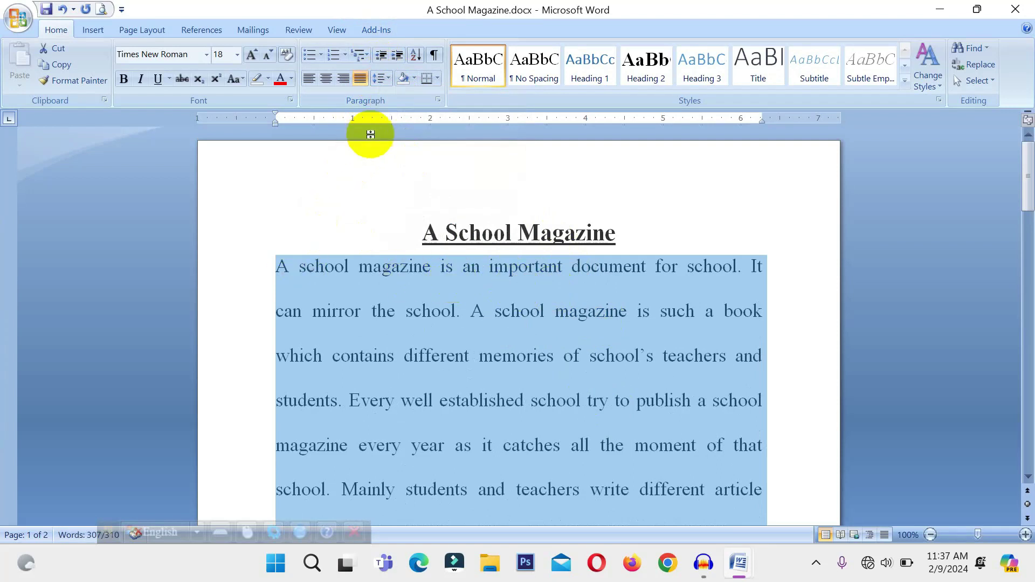
left_click(380, 82)
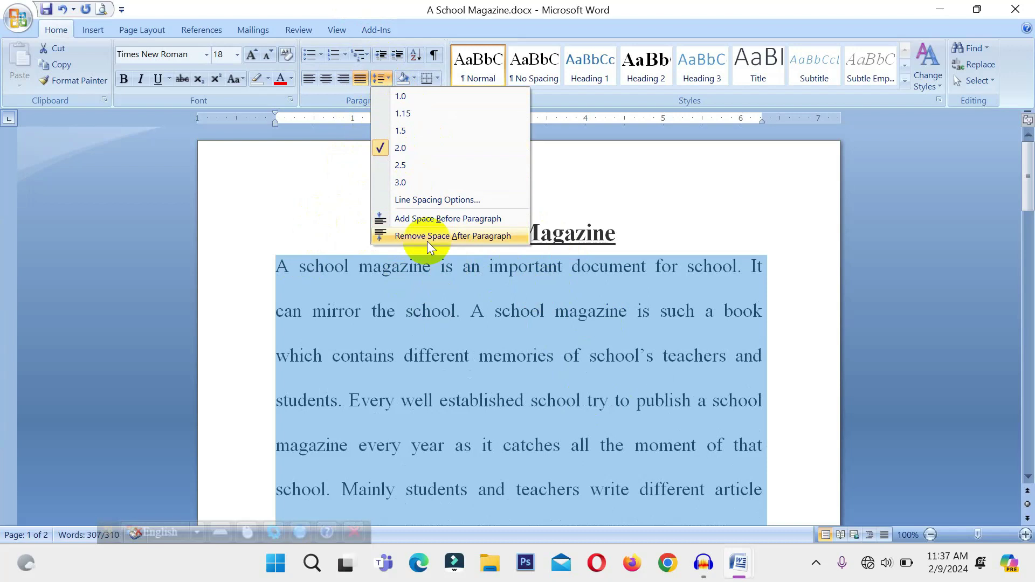
left_click(380, 166)
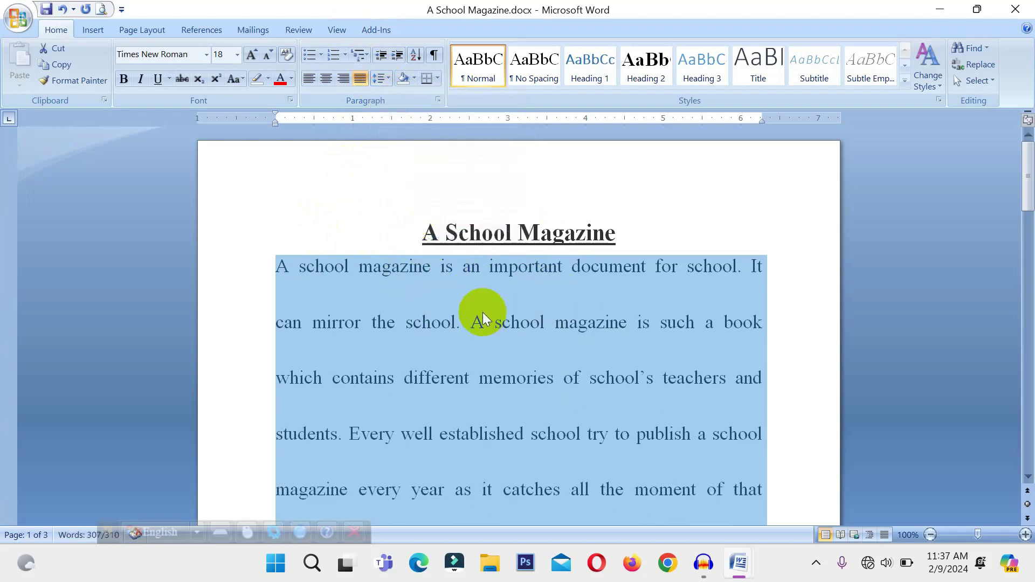
Set the selected body text's line spacing to 3.0 and deselect the text.
left_click(381, 80)
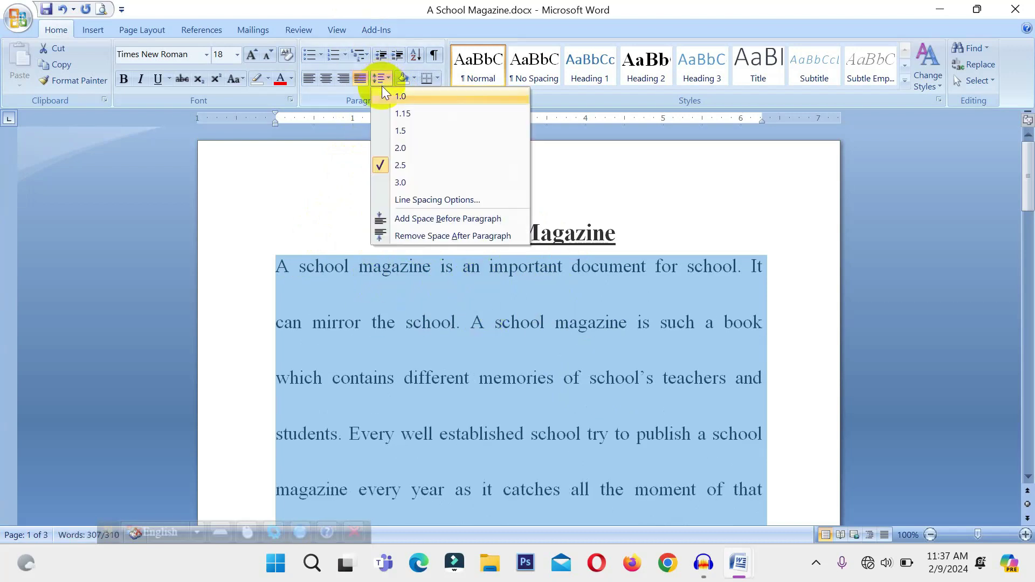
left_click(398, 184)
scroll(571, 397, "down", 1)
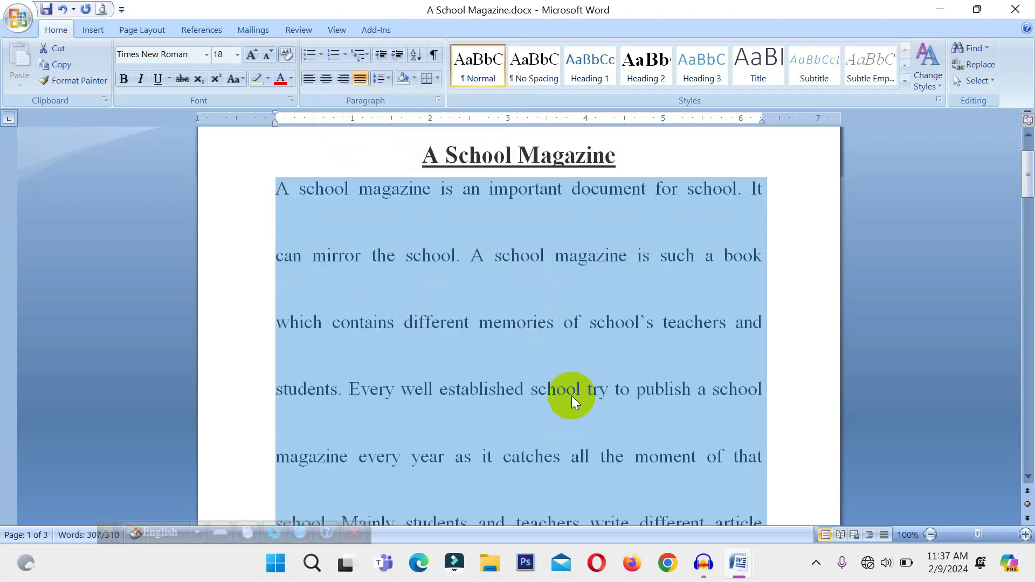
left_click(571, 280)
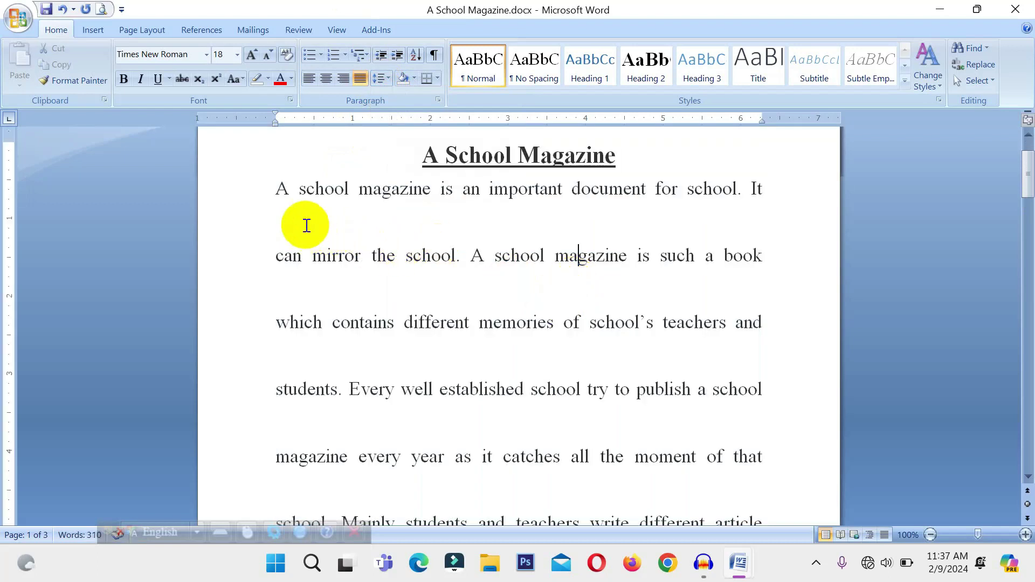
left_click(284, 225)
left_click(754, 218)
Select the whole document, including the title, and set its line spacing to 1.15.
left_click_drag(269, 189, 487, 446)
key("ctrl+a")
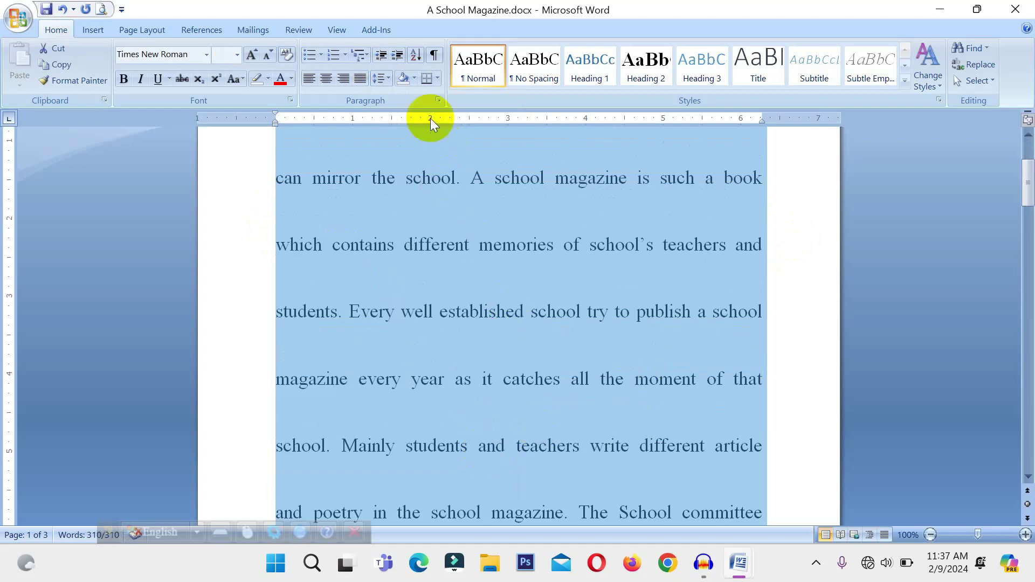
left_click(380, 78)
left_click(406, 116)
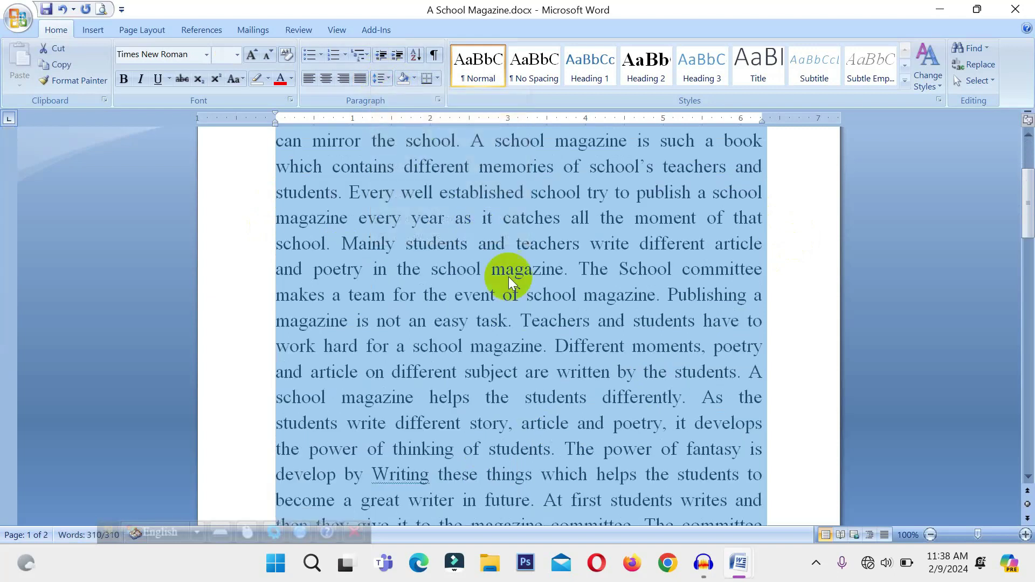
scroll(612, 346, "up", 2)
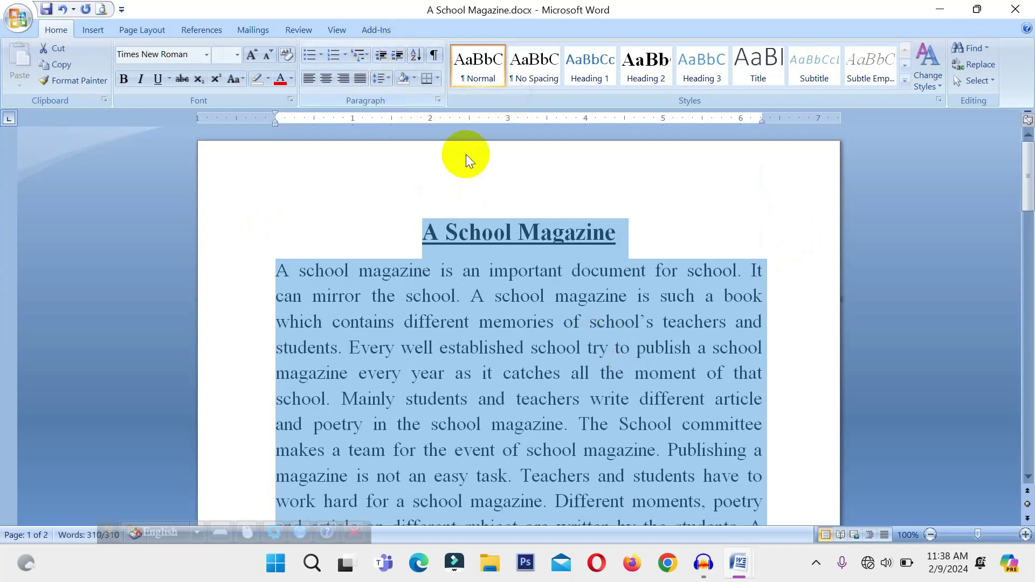
Apply a special first-line indent of 1.1" to the whole document through the line spacing options.
left_click(387, 79)
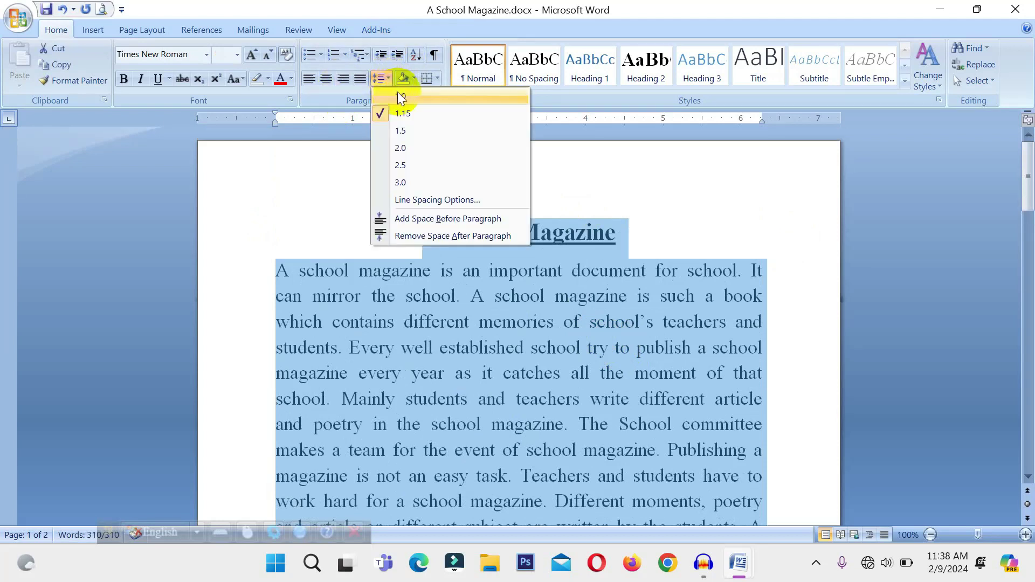
left_click(422, 201)
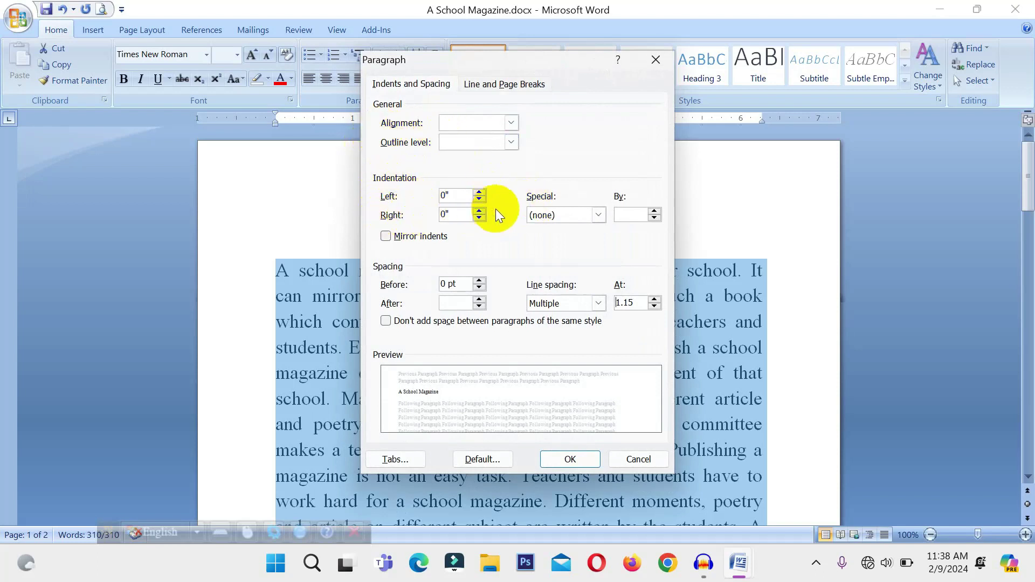
left_click(598, 216)
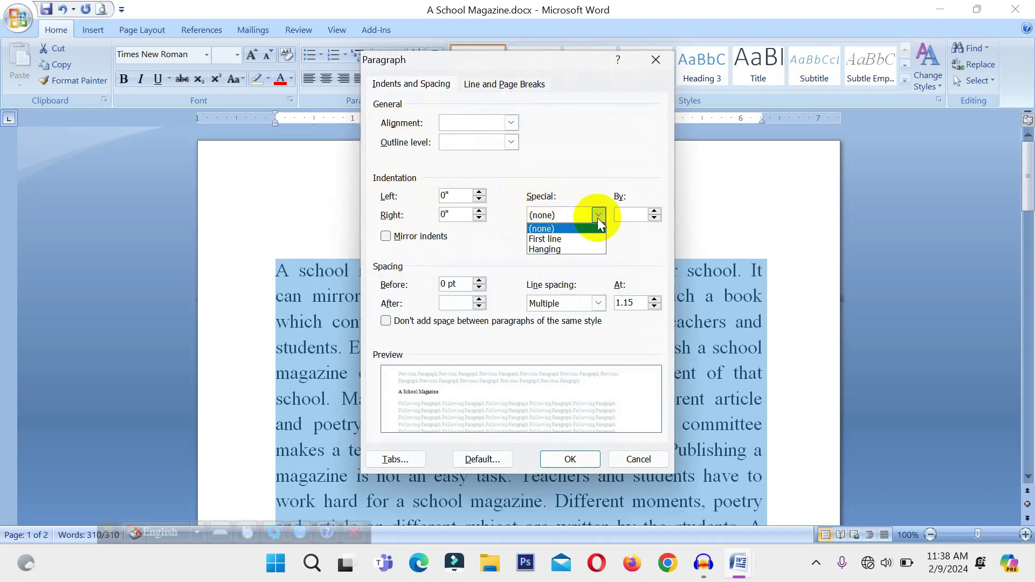
left_click(570, 238)
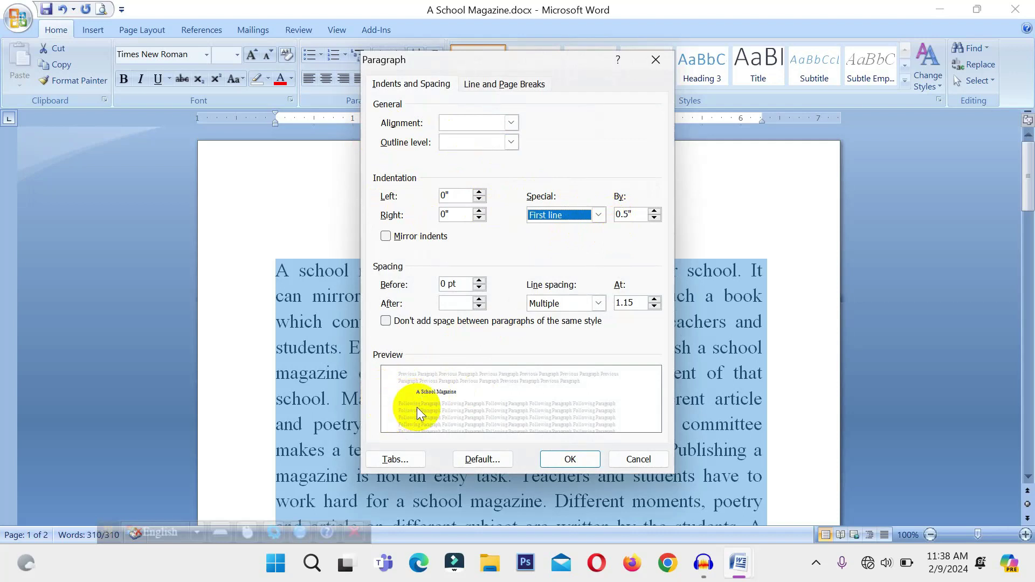
left_click(654, 211)
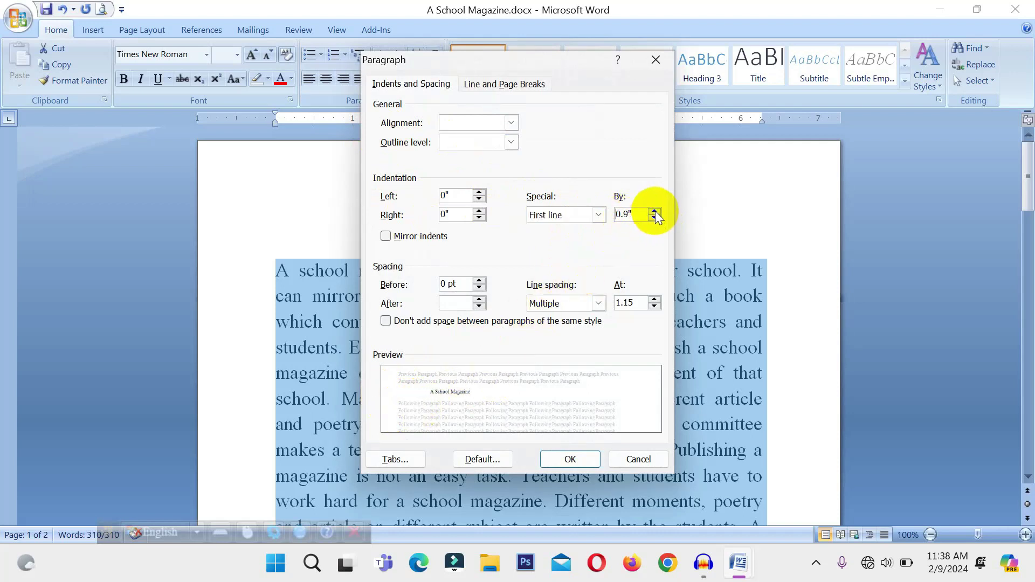
left_click(614, 218)
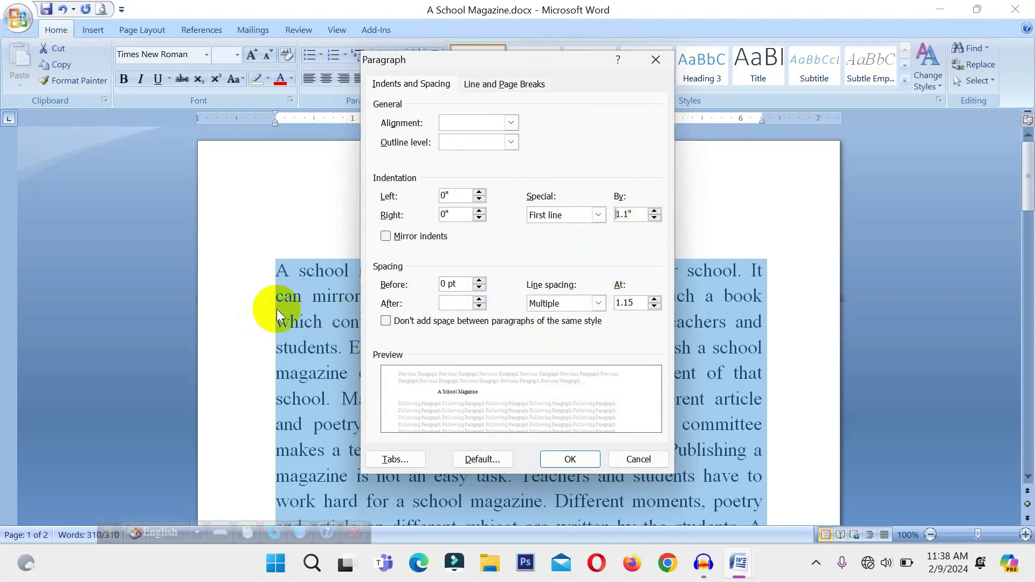
left_click(568, 459)
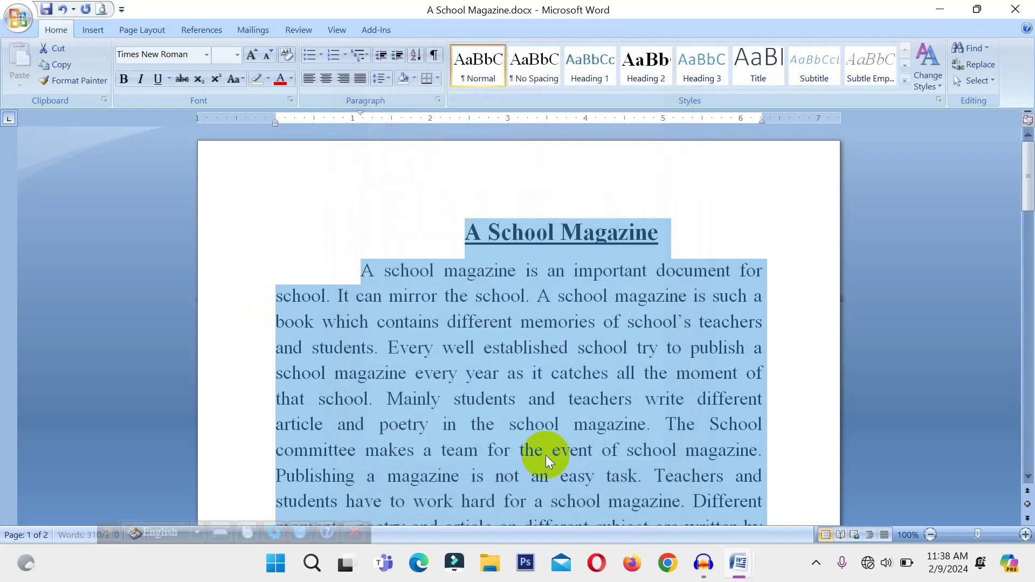
left_click(357, 273)
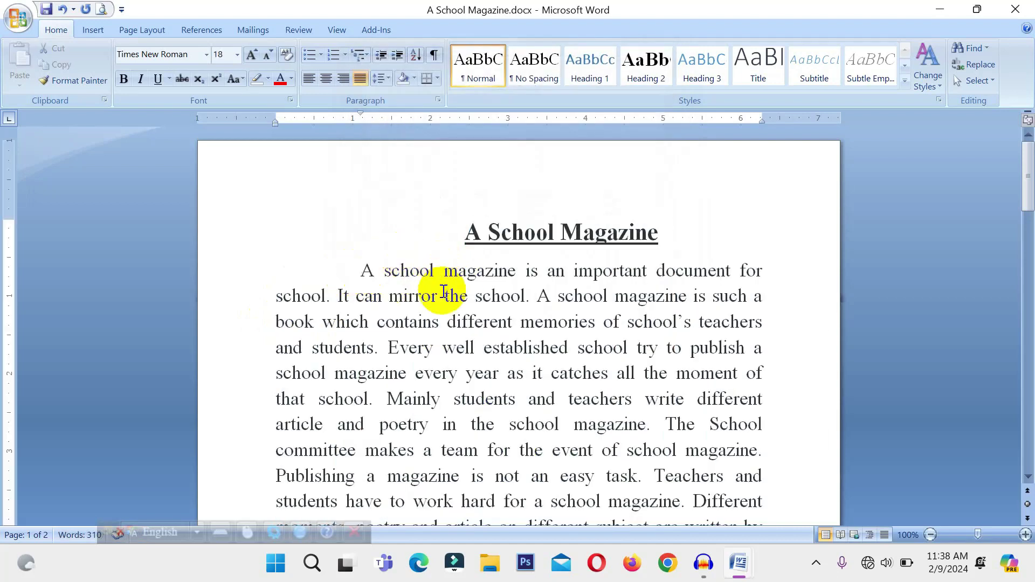
Examine the body paragraph's indentation settings and available line spacing types, leaving the paragraph settings without changes.
key("ctrl+a")
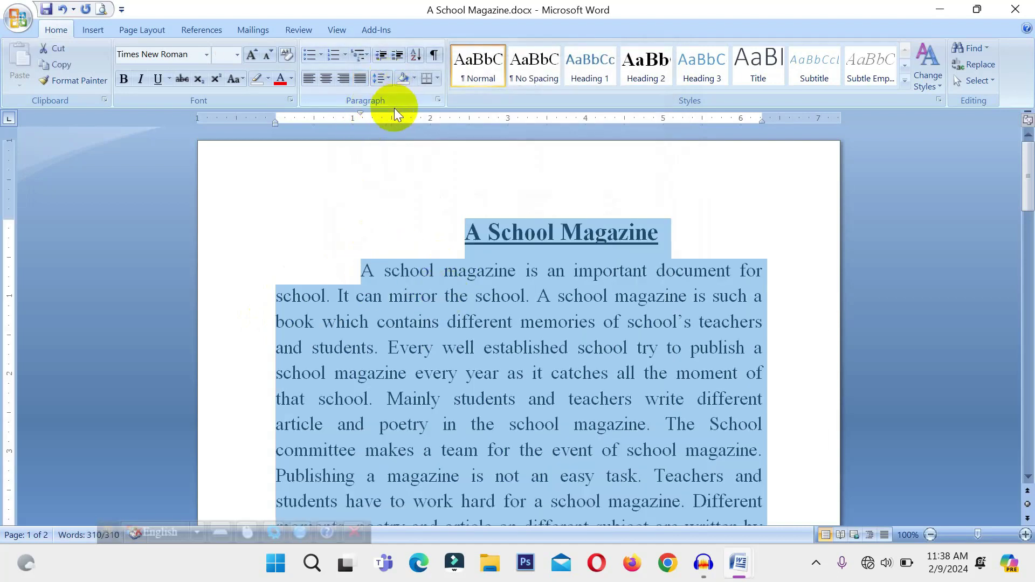
left_click(359, 271)
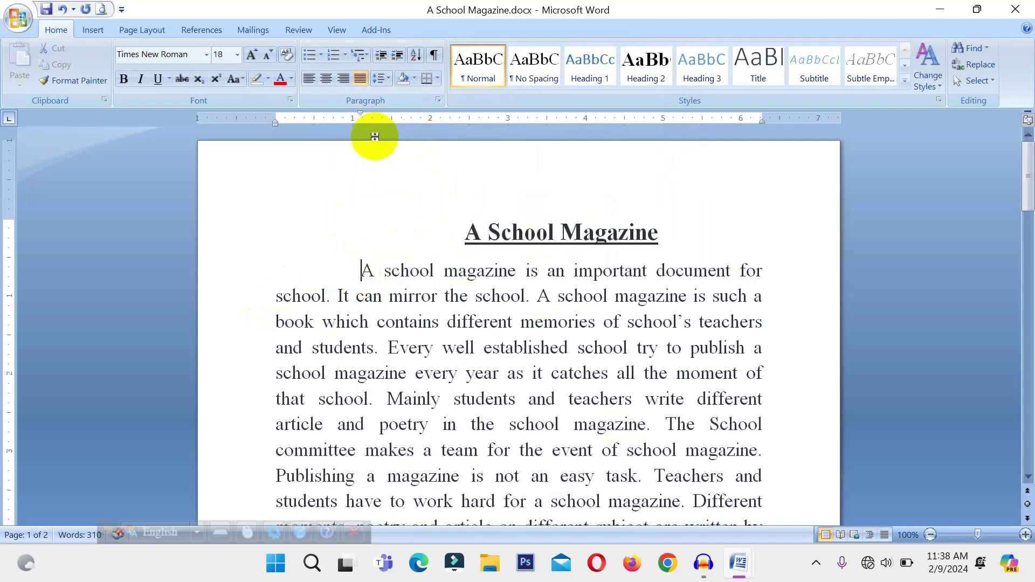
left_click(381, 80)
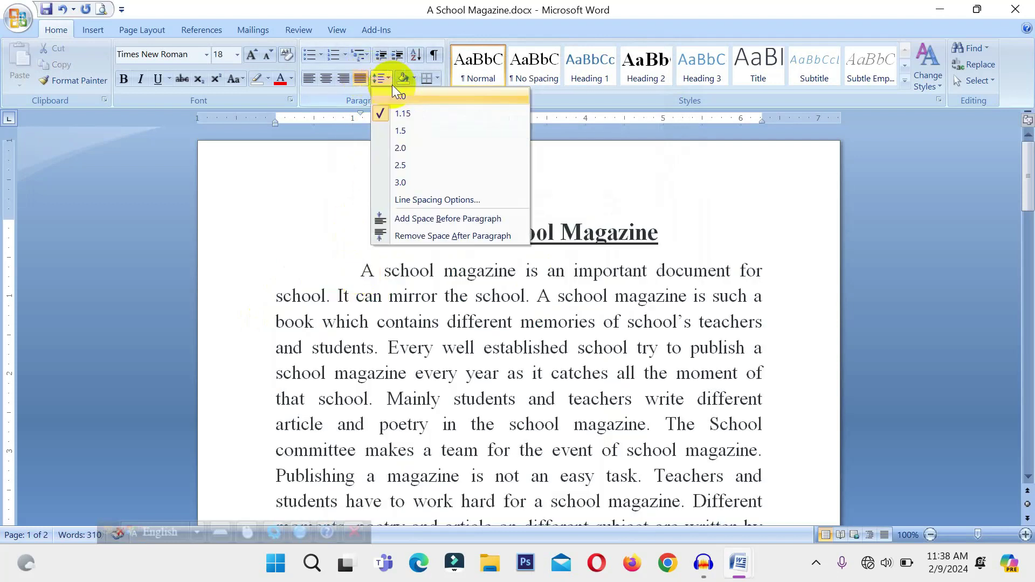
left_click(412, 201)
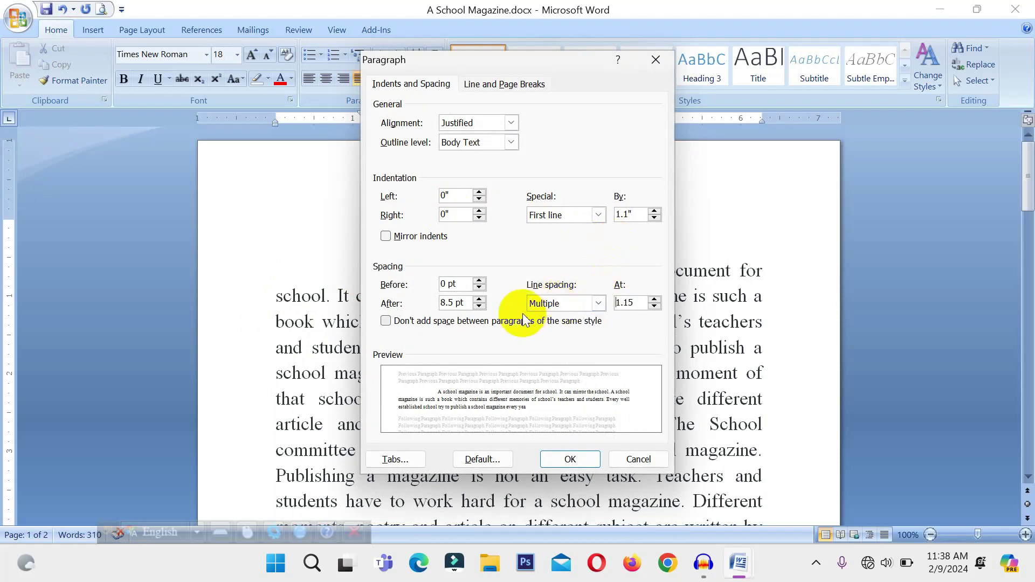
left_click(557, 302)
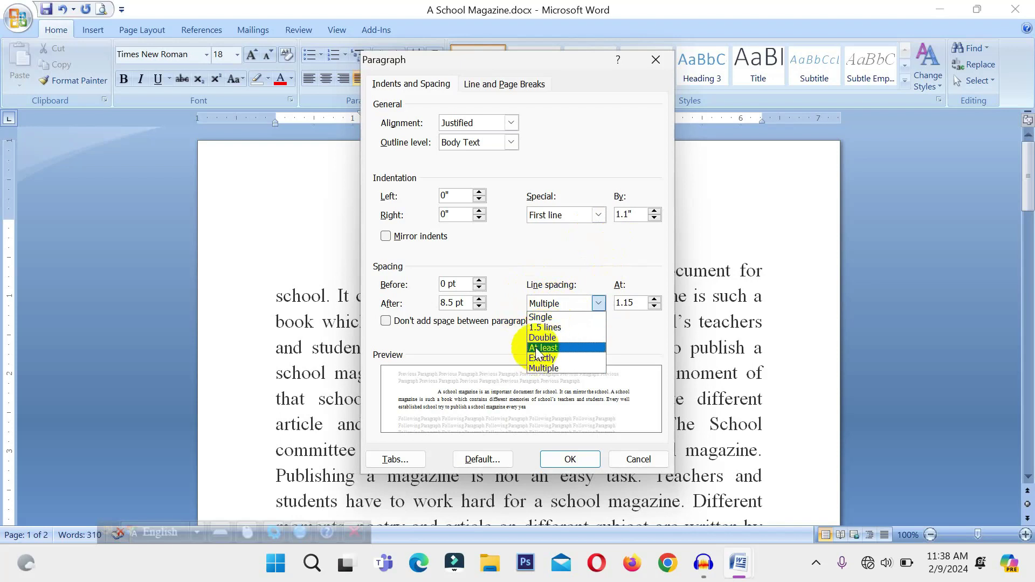
left_click(658, 60)
left_click(654, 61)
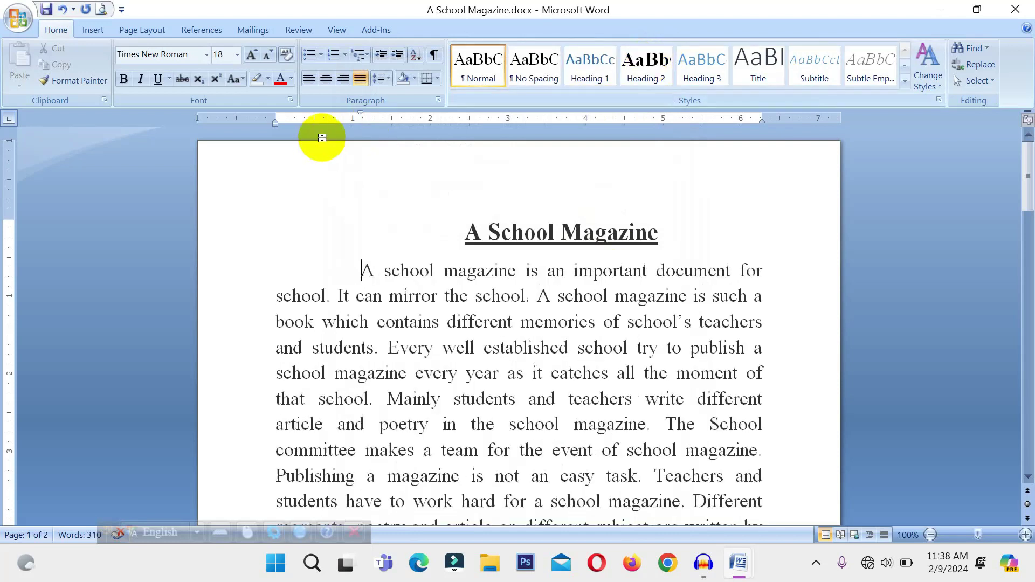
left_click(388, 79)
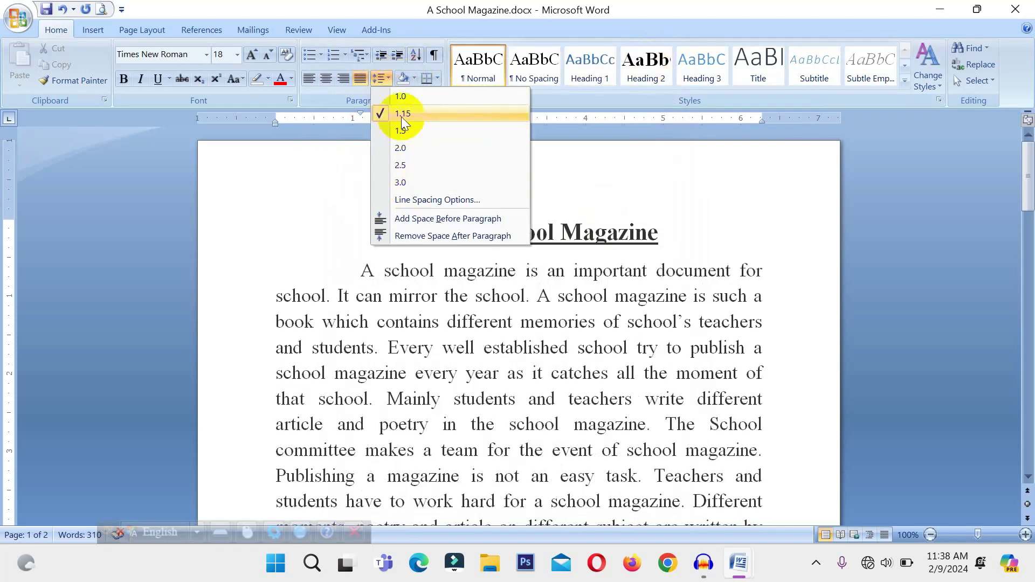
left_click(354, 257)
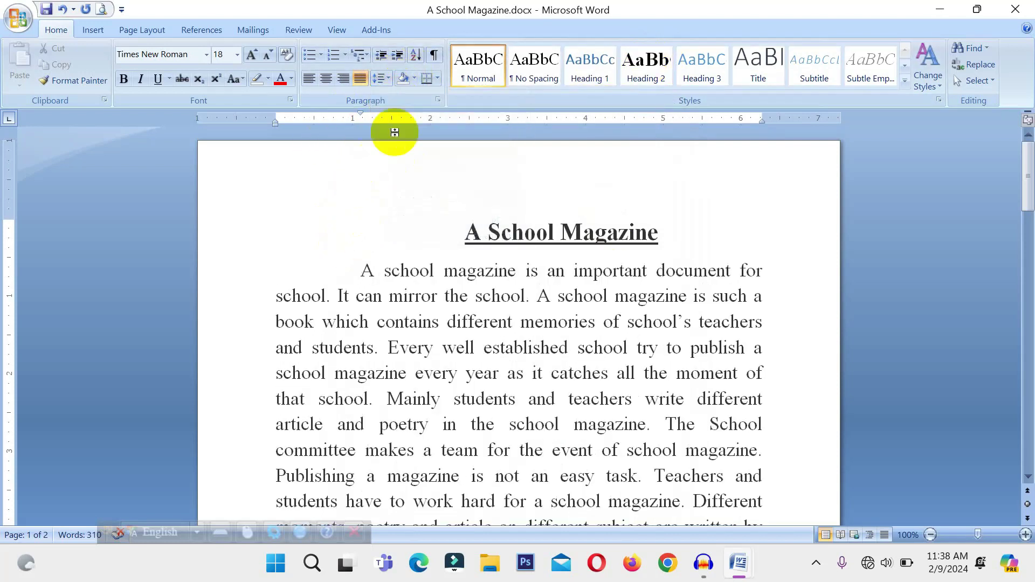
Increase the body paragraph's indent by two levels and decrease it by two levels again.
left_click(397, 55)
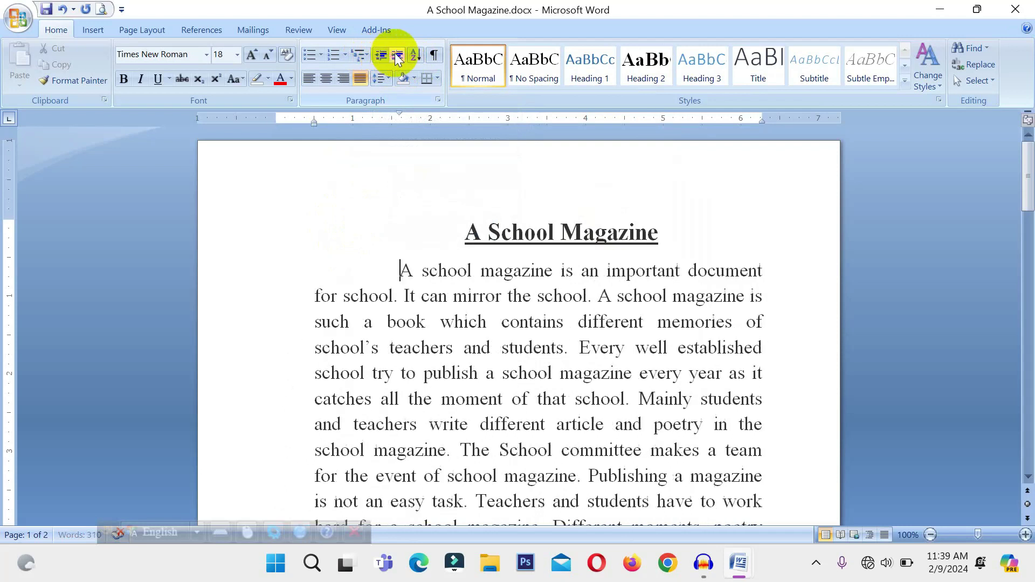
left_click(396, 56)
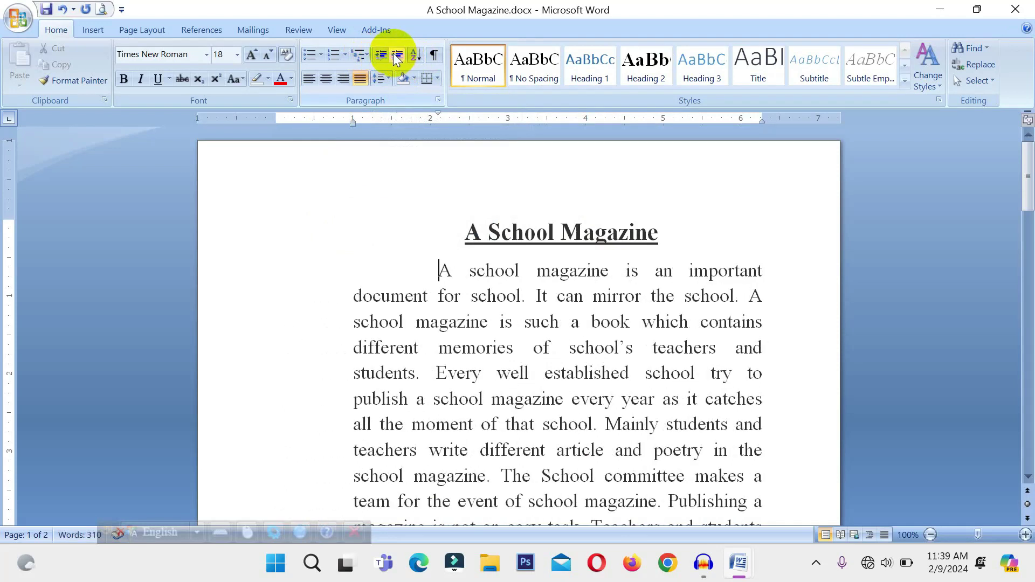
left_click(383, 60)
left_click(383, 59)
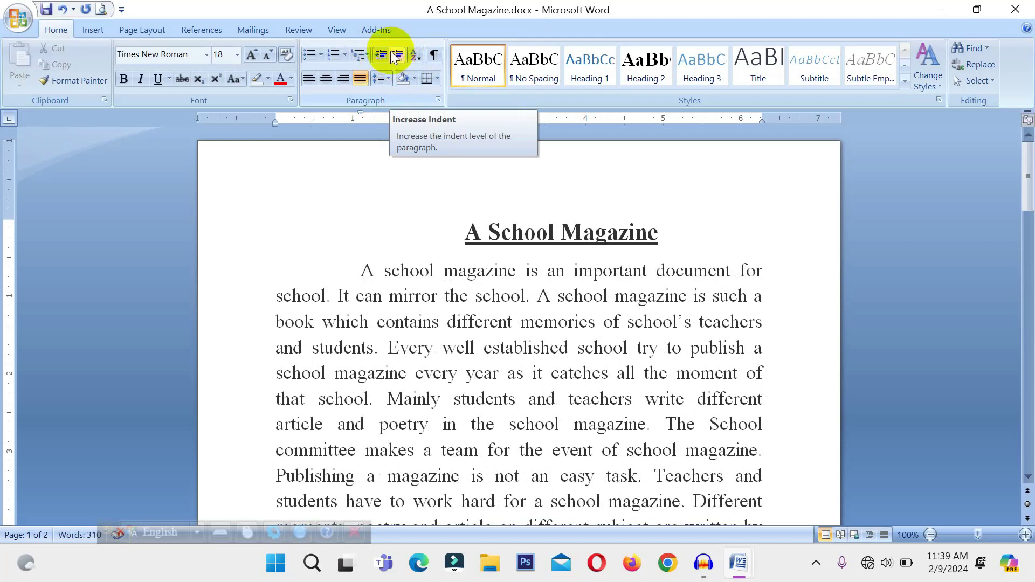
Shade the body paragraph light blue-gray, and replace that shading with light gold.
left_click(414, 79)
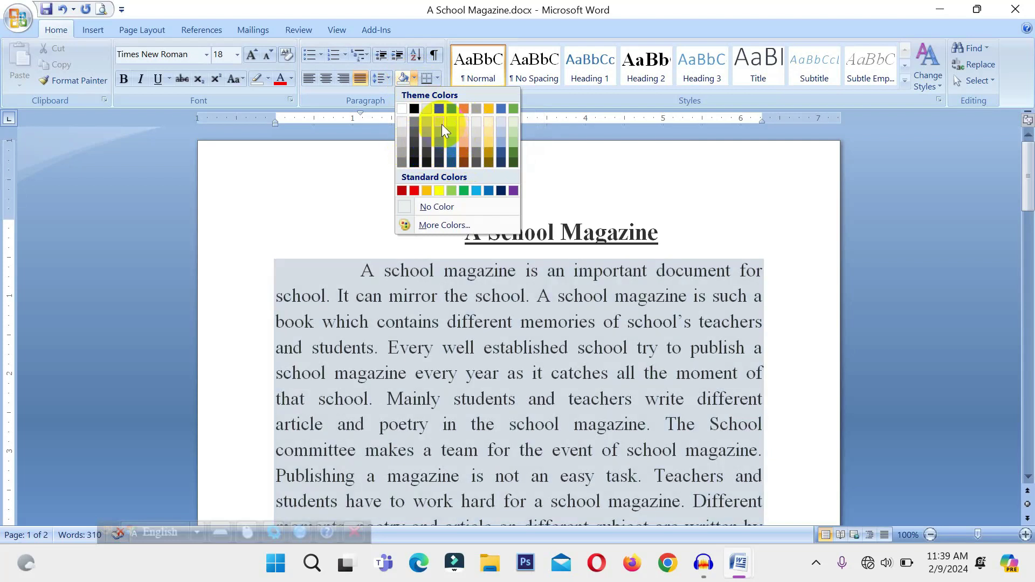
left_click(442, 132)
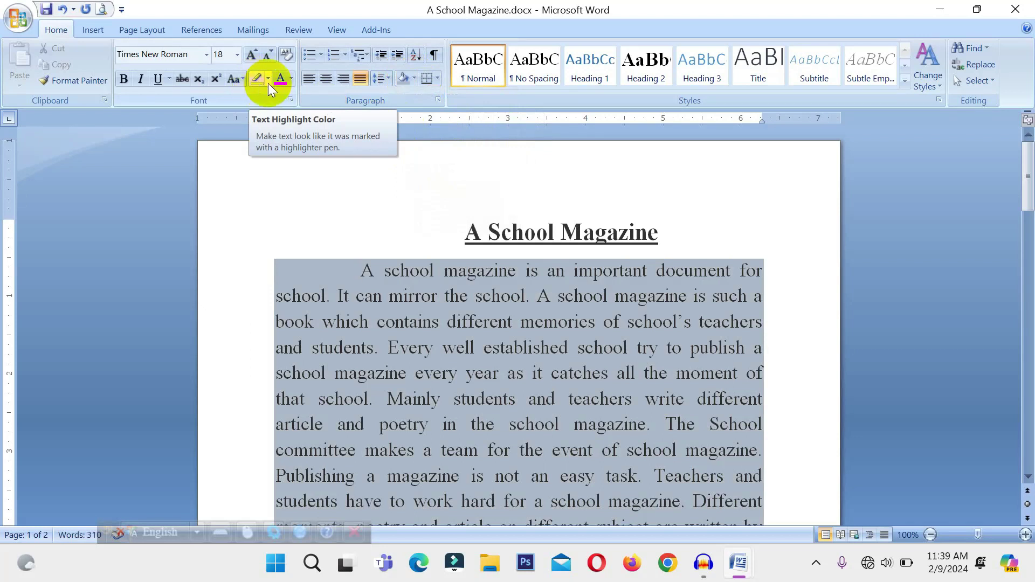
left_click(413, 80)
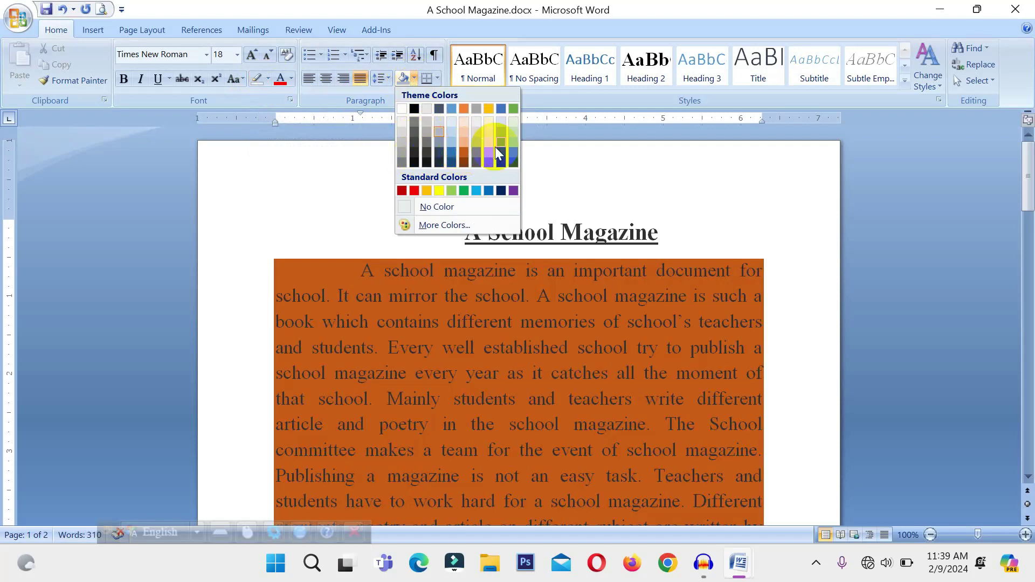
left_click(488, 139)
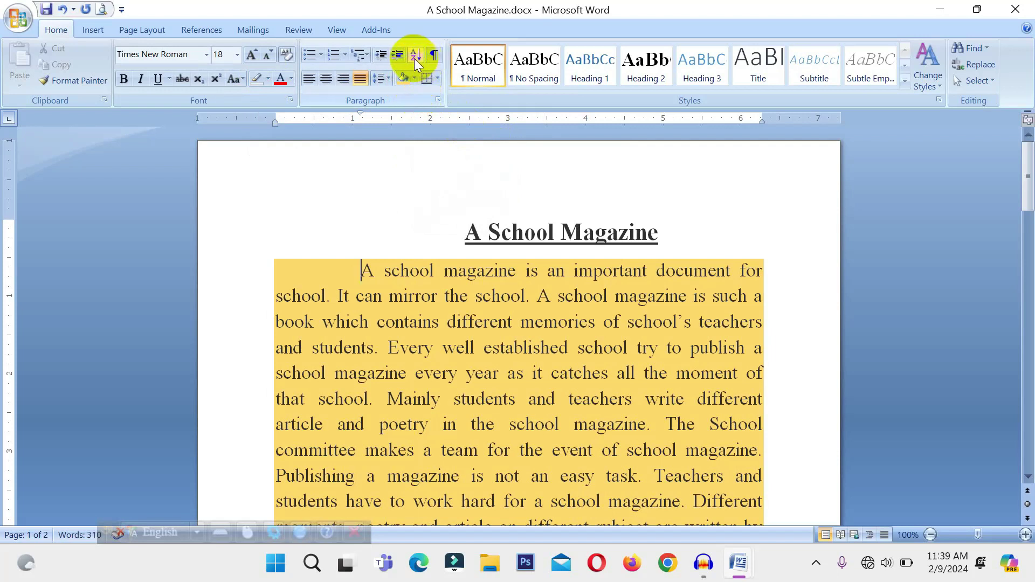
Open the border choices for the shaded body paragraph.
left_click(435, 78)
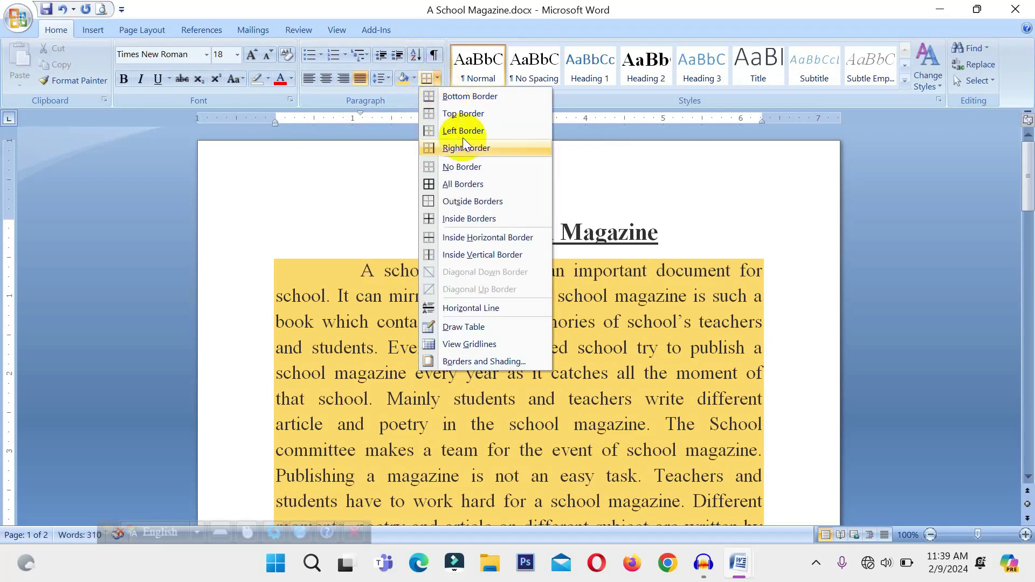
left_click(466, 189)
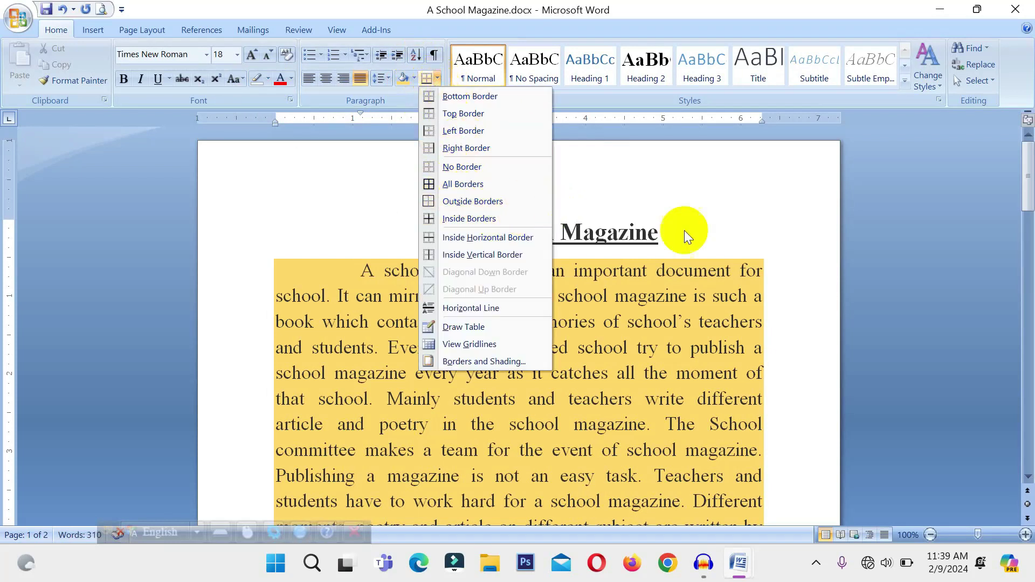